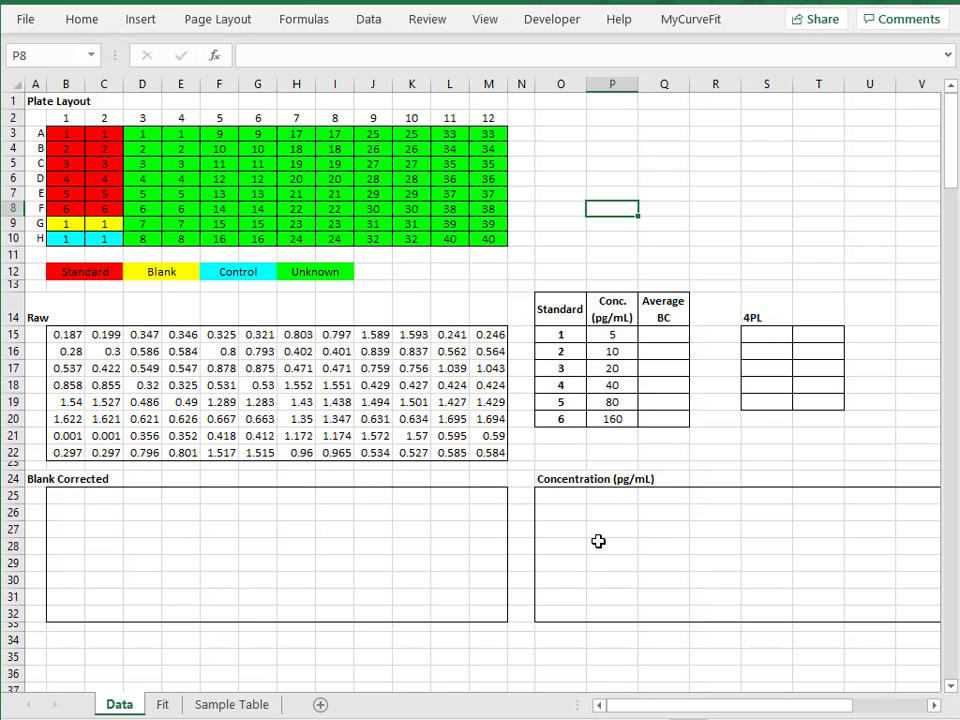
Review the Fit sheet and the Sample 1 raw-value formula in the Sample Table sheet, and return to the Data sheet
left_click(162, 704)
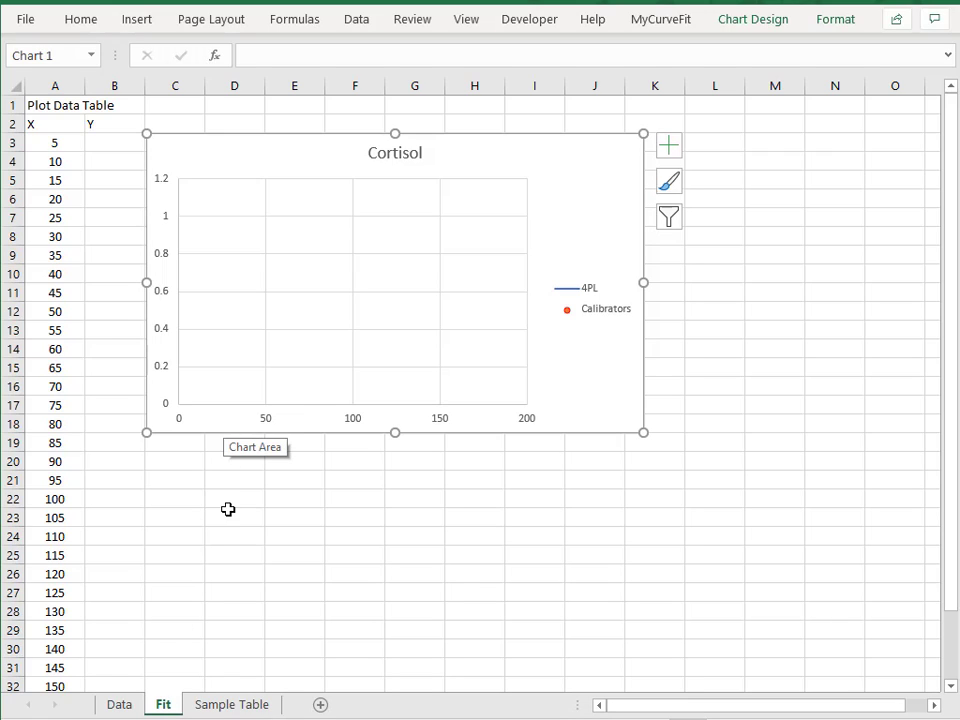
left_click(237, 705)
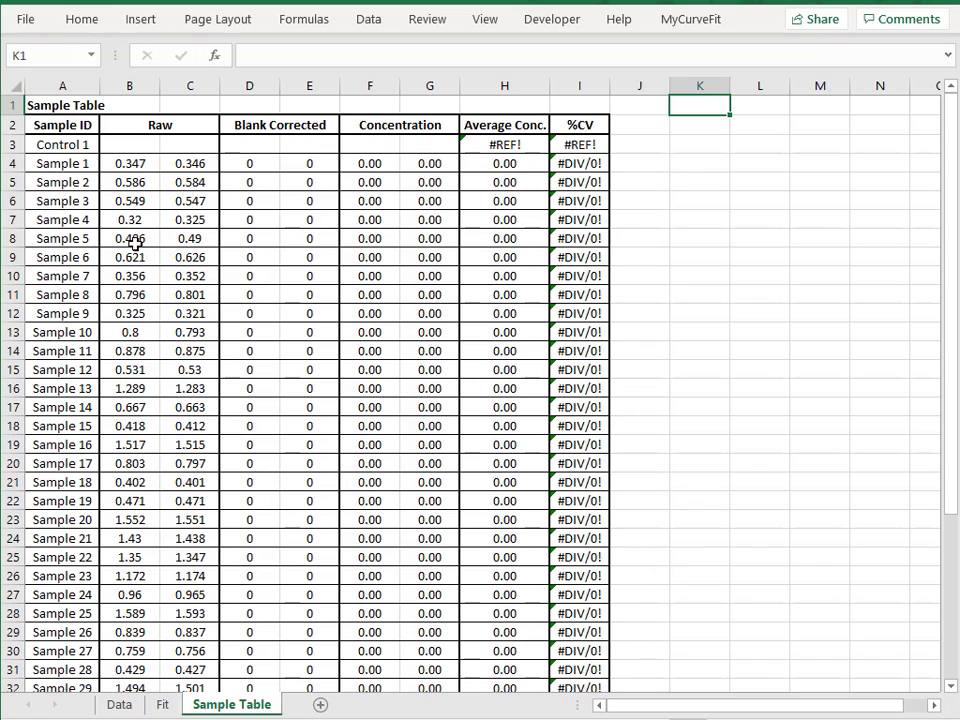
left_click(152, 160)
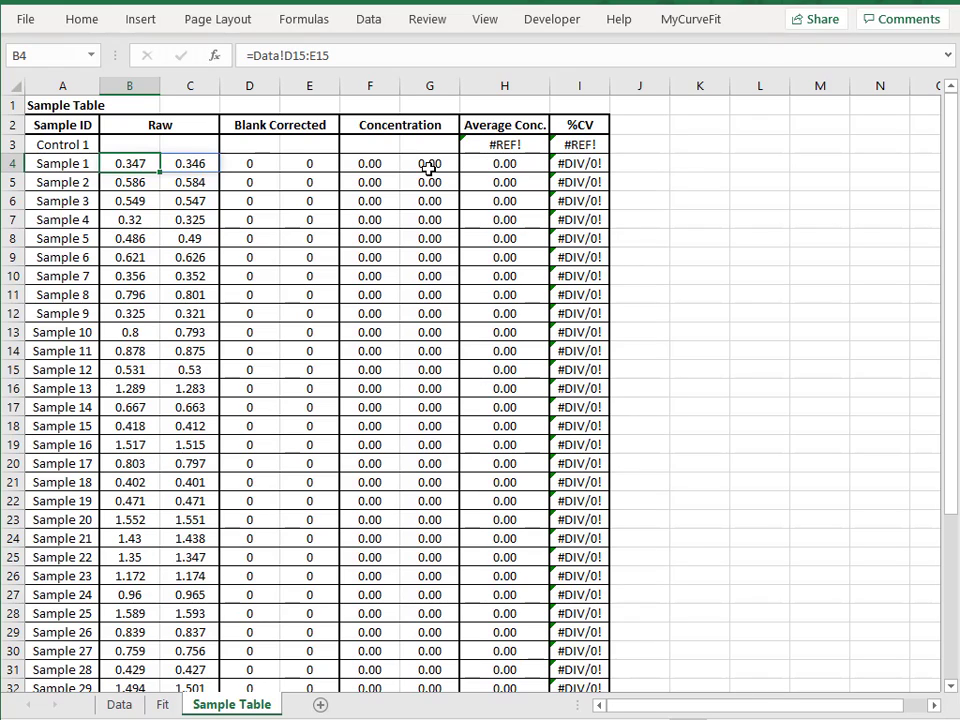
left_click(120, 707)
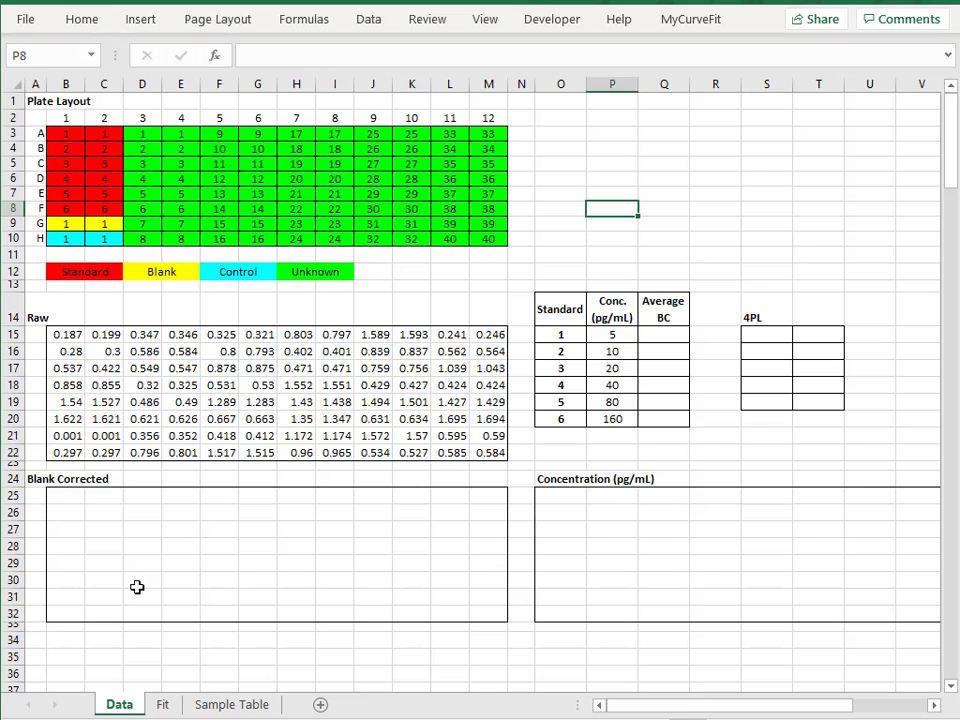
Enter =B15-AVERAGE($B$21:$C$21) in B25 to blank-correct the first raw reading
left_click(64, 494)
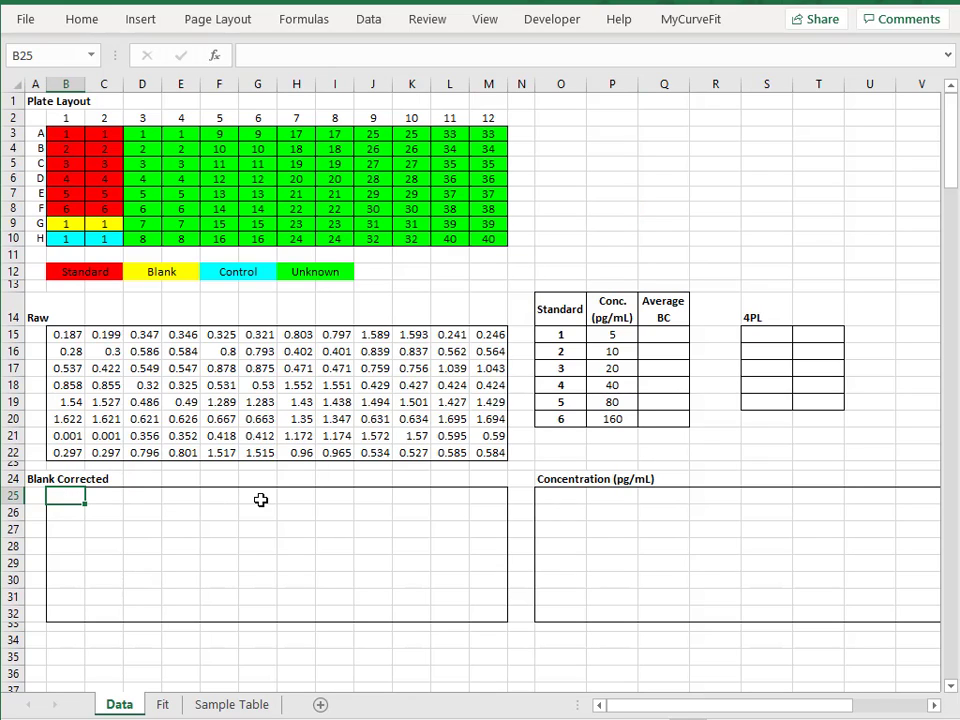
type("=")
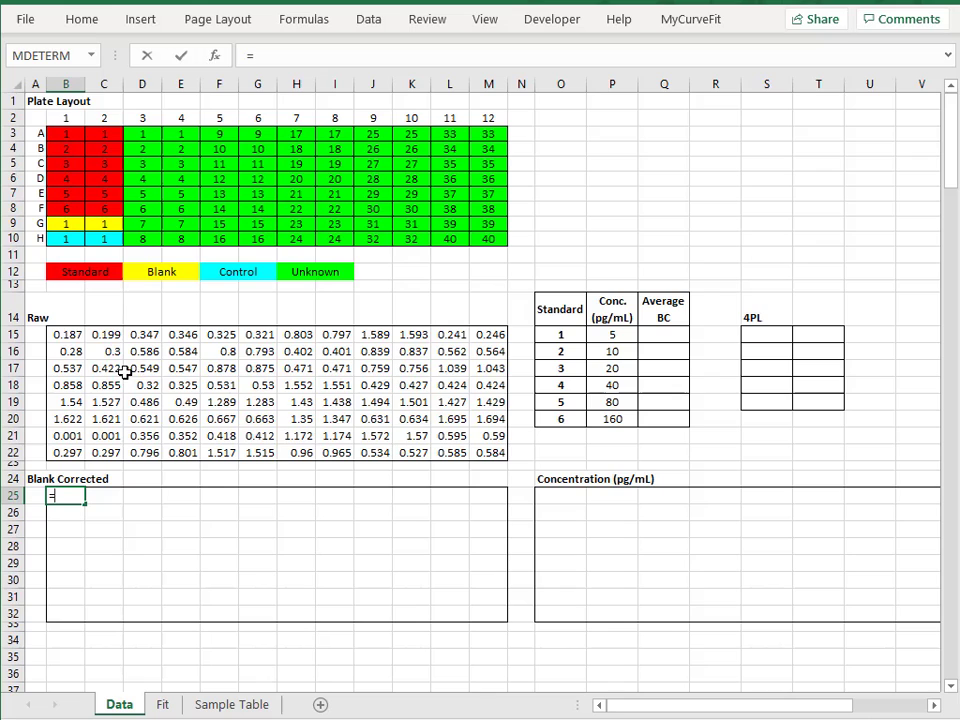
left_click(75, 332)
type("-")
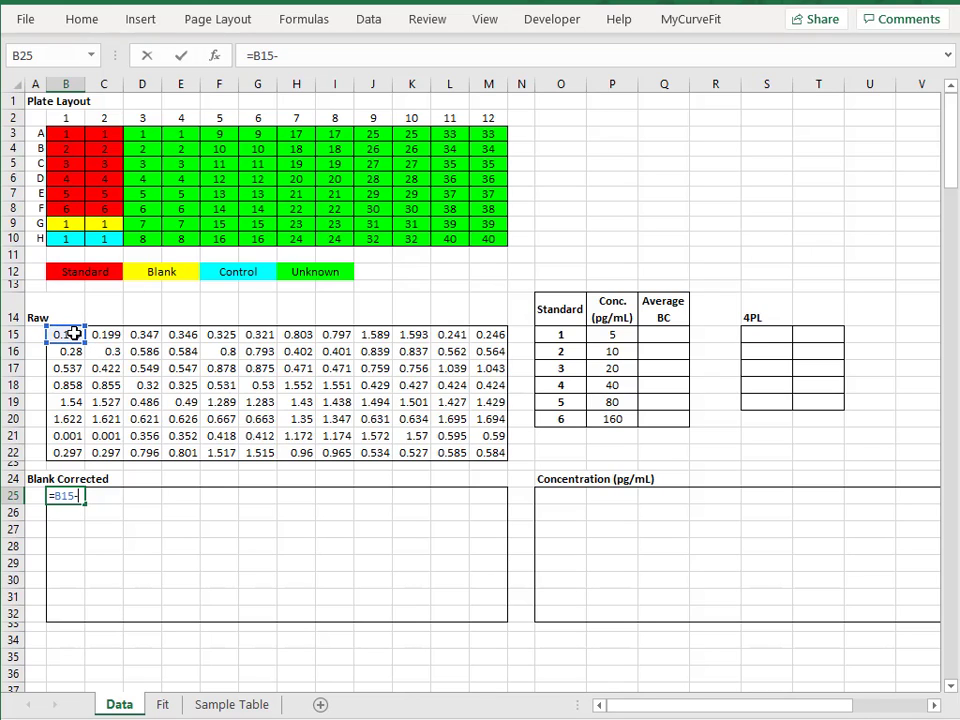
type("average(")
left_click_drag(58, 434, 101, 435)
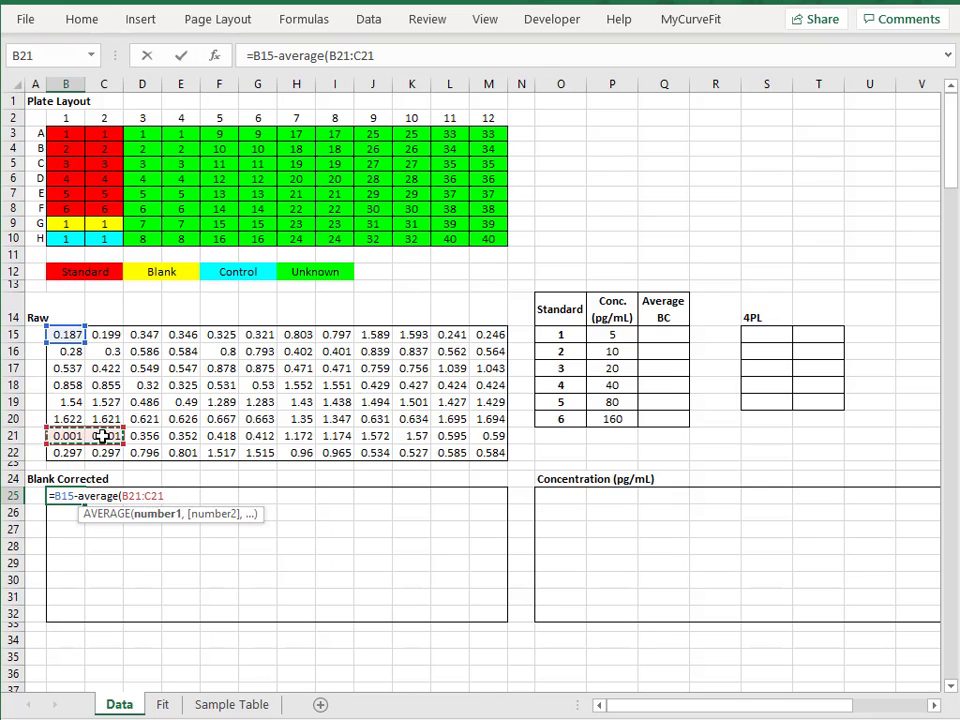
key("F4")
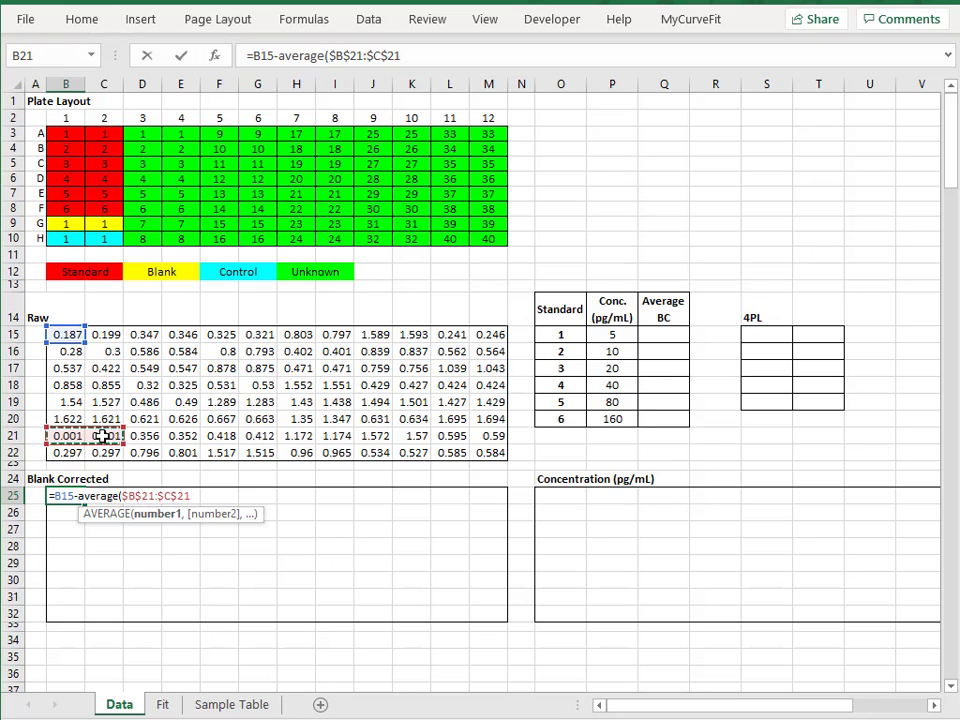
type(")")
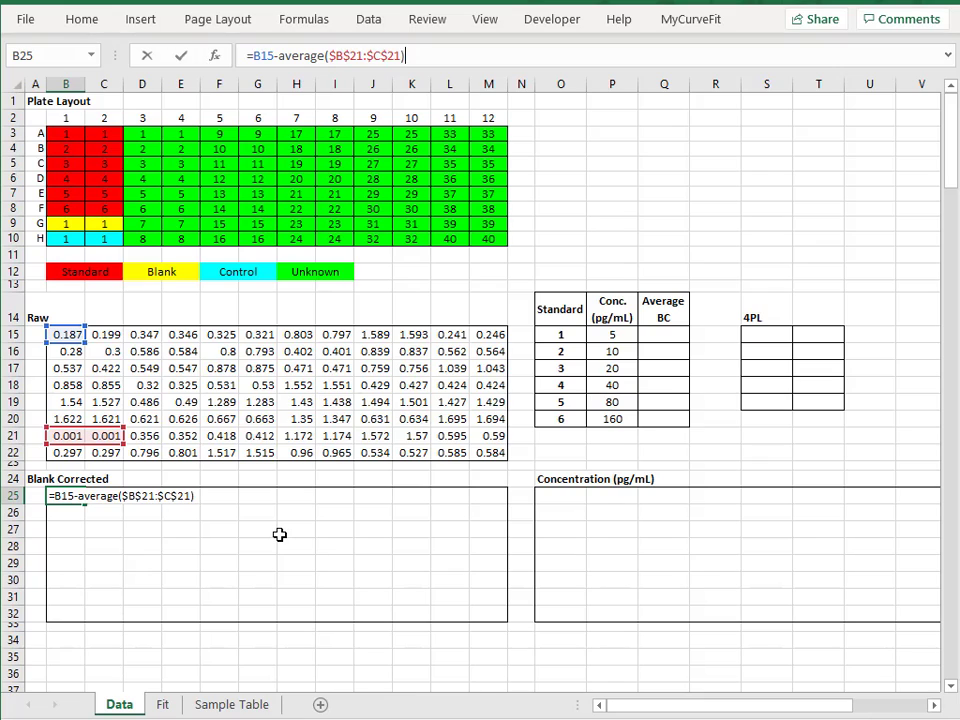
key("Return")
Fill the blank-correction formula from B25 across the whole Blank Corrected grid, B25:M32
left_click(75, 498)
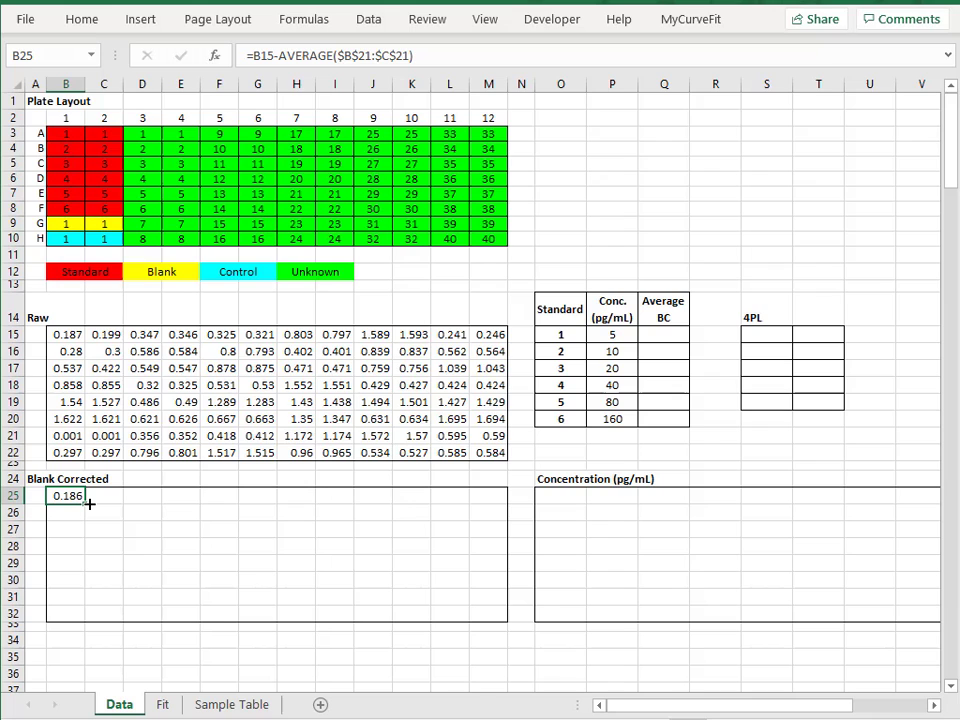
left_click_drag(89, 503, 506, 625)
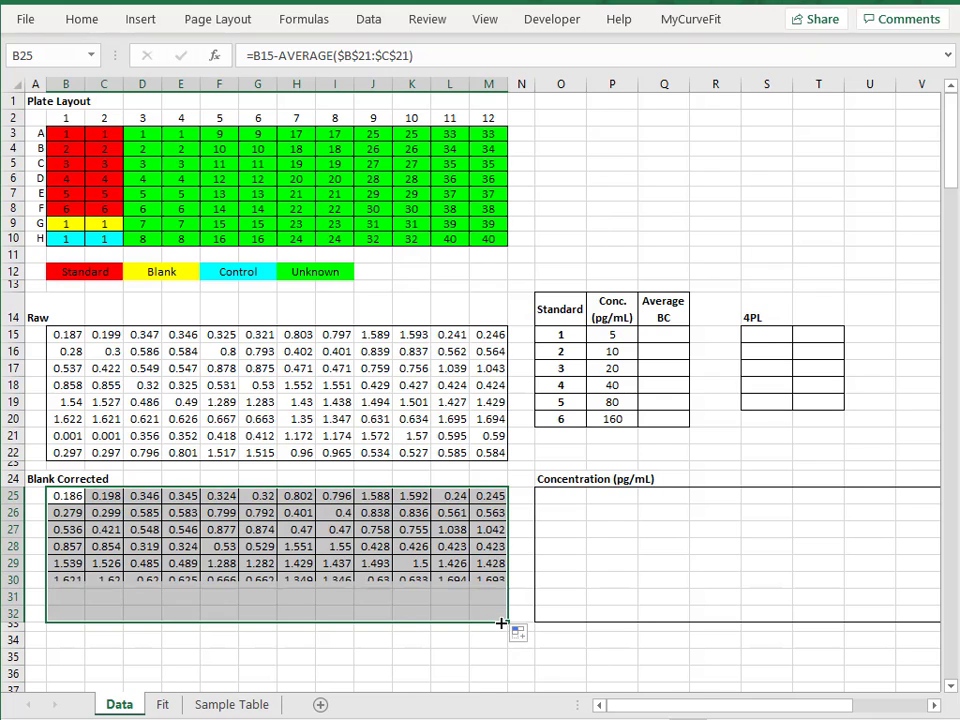
key("Down")
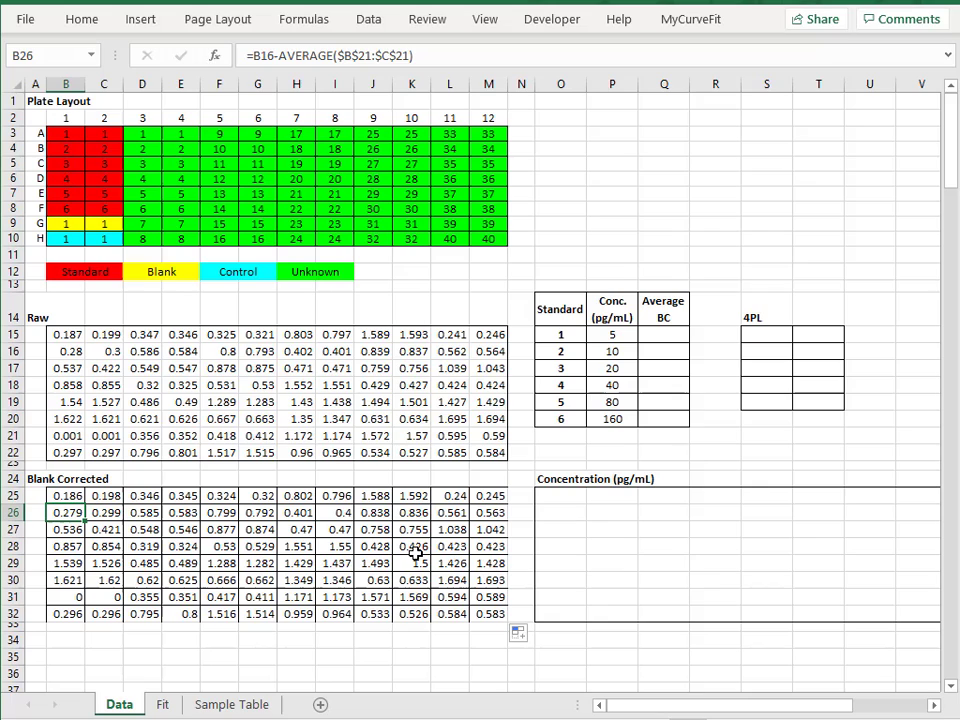
Average standard 1's blank-corrected duplicates in Q15 with =AVERAGE(B25:C25), and fill the formula down to Q20
left_click(665, 340)
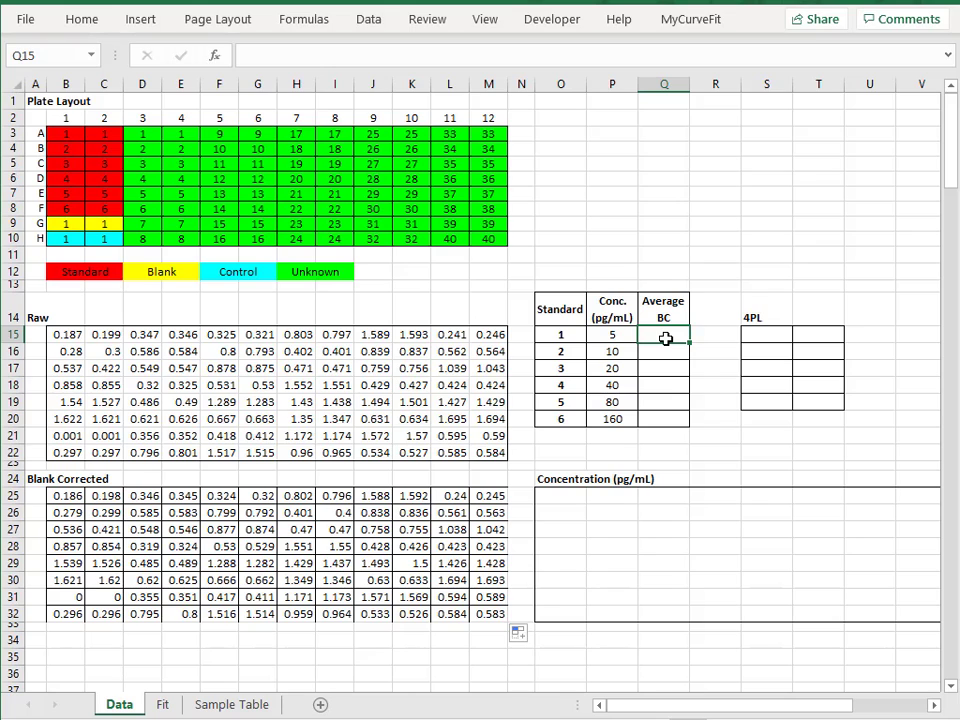
type("=")
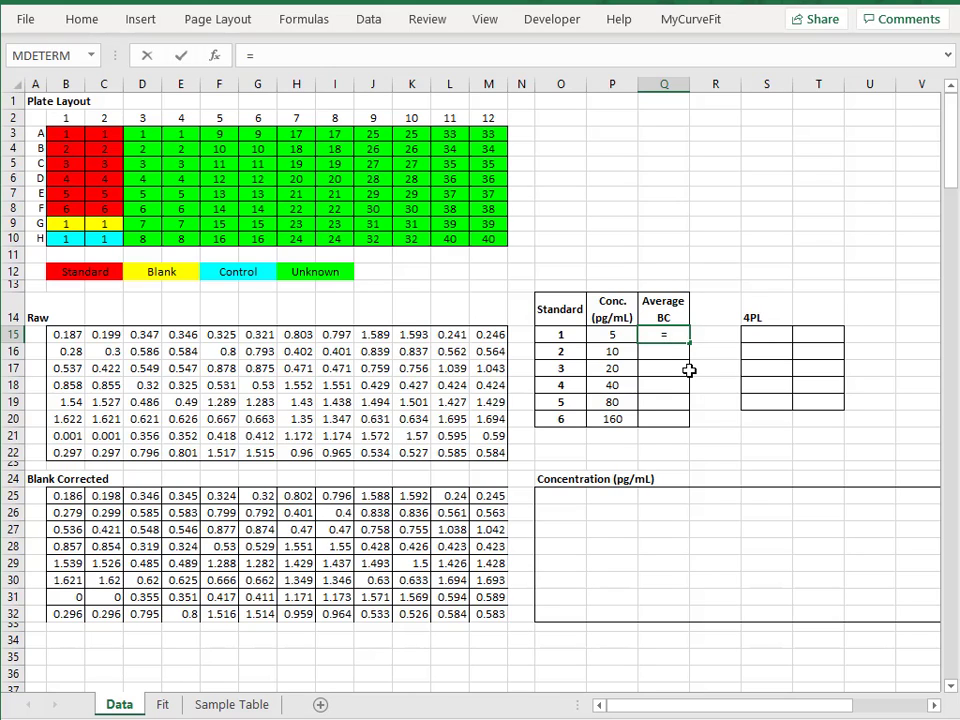
type("average(")
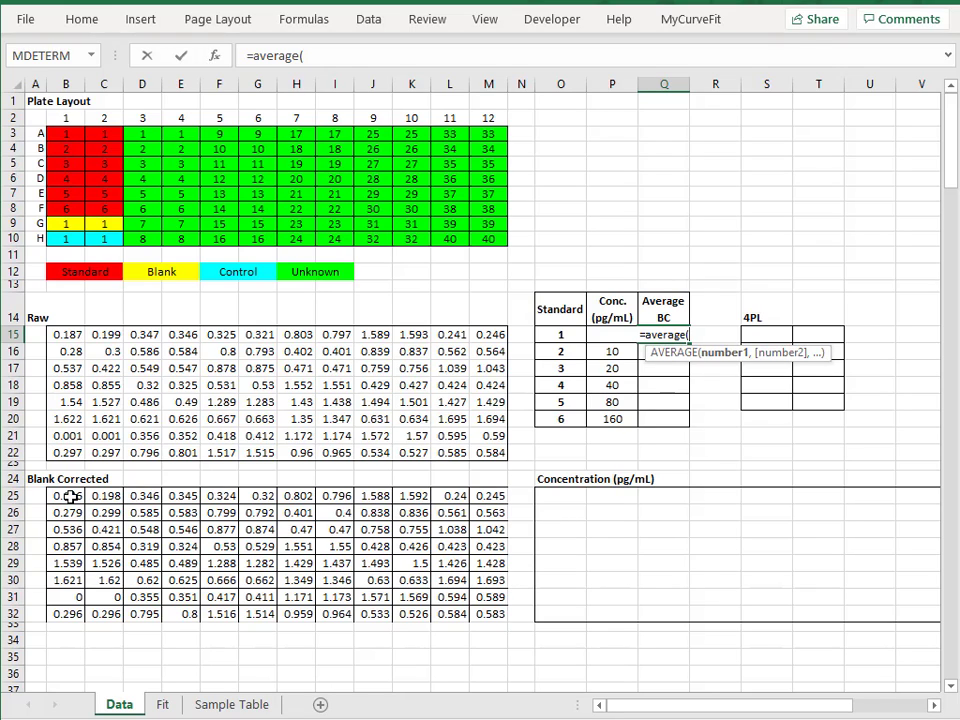
left_click_drag(70, 496, 122, 496)
type(")")
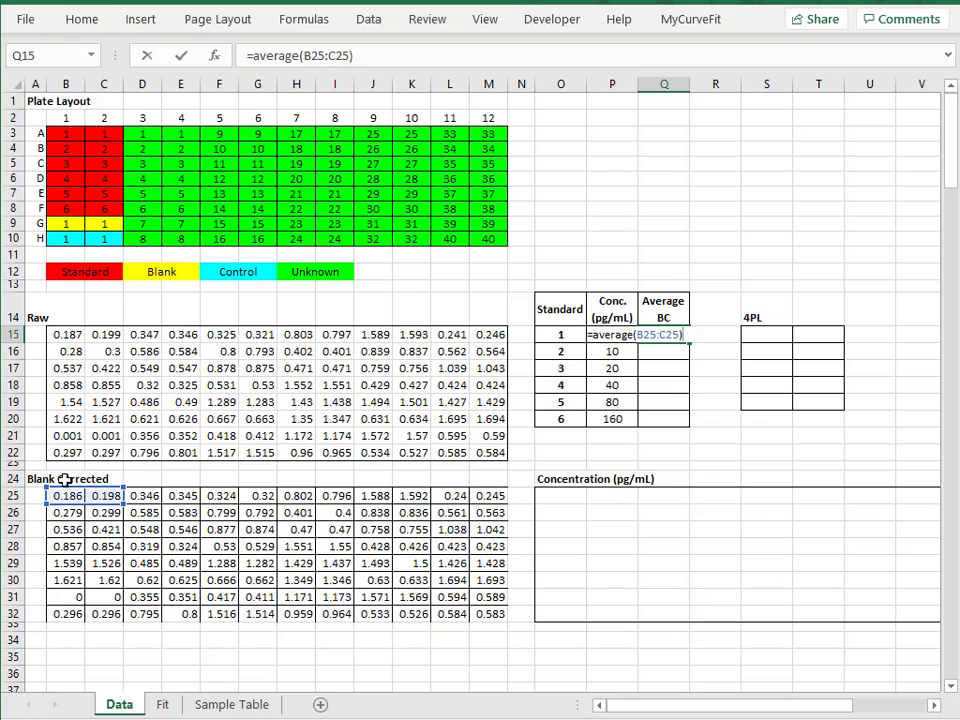
key("Return")
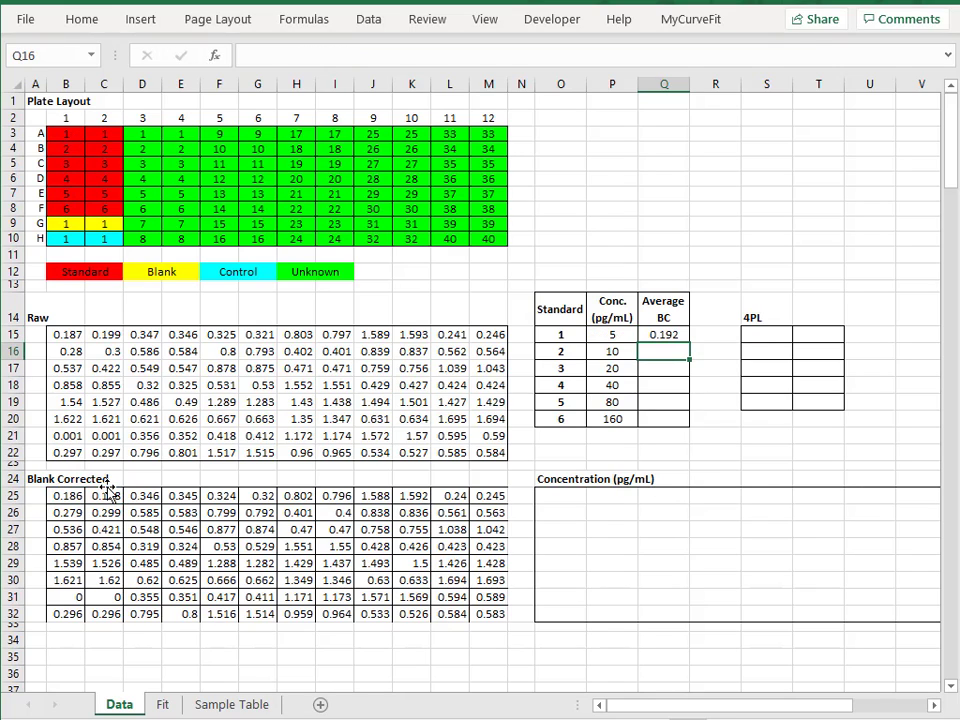
left_click(667, 334)
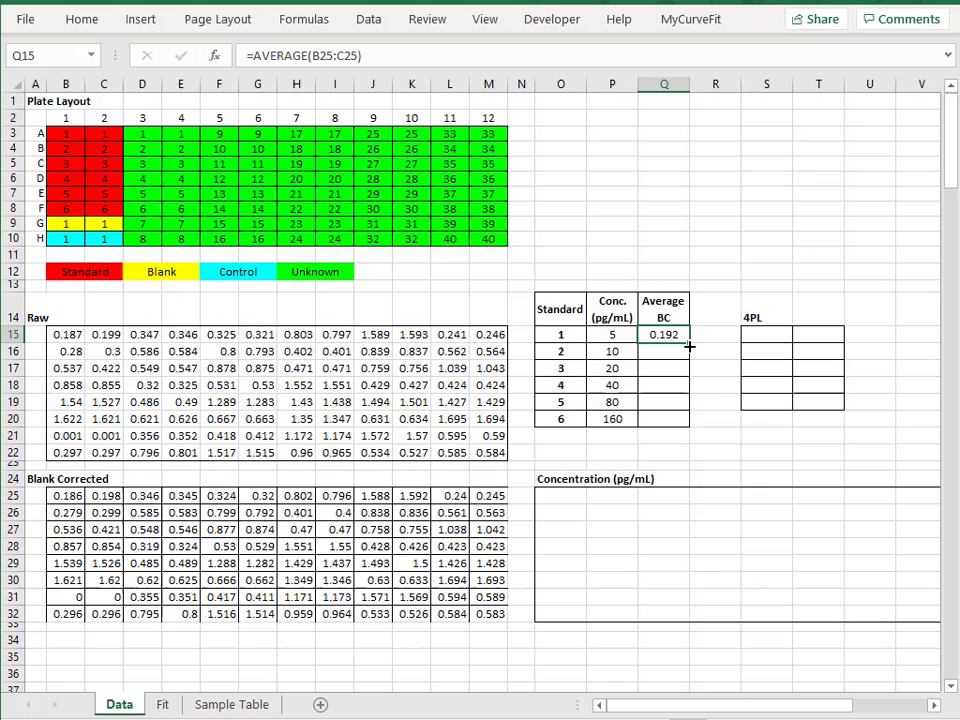
left_click_drag(690, 347, 687, 424)
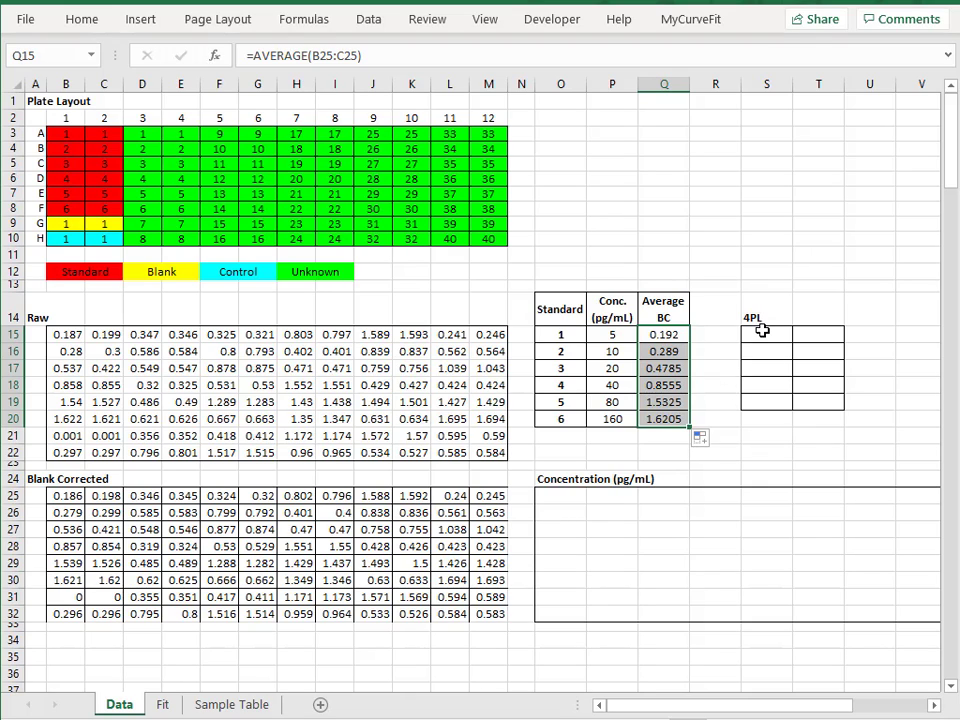
Enter the array formula =MyCurveFit.4PL(P15:P20,Q15:Q20) across S15:T19 to fit the standards
left_click_drag(765, 332, 822, 396)
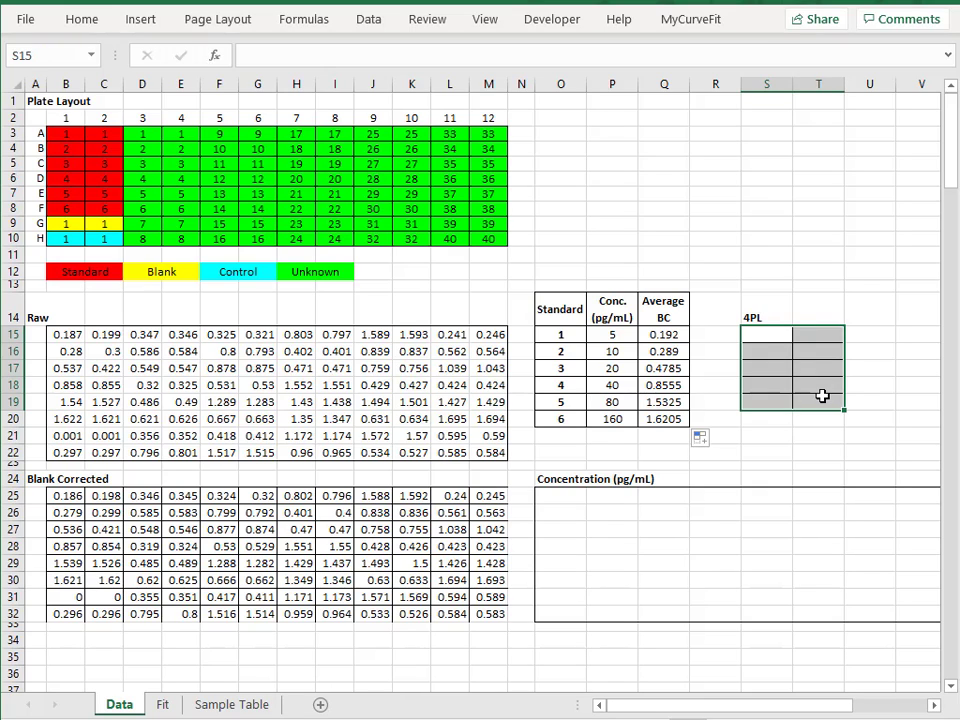
type("=myc")
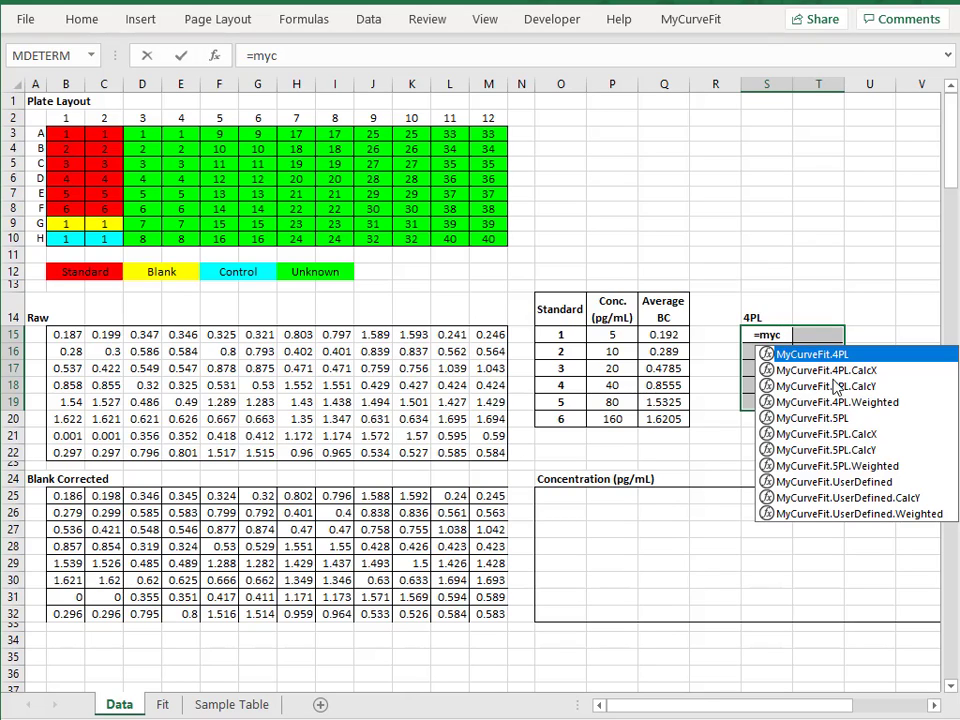
double_click(833, 354)
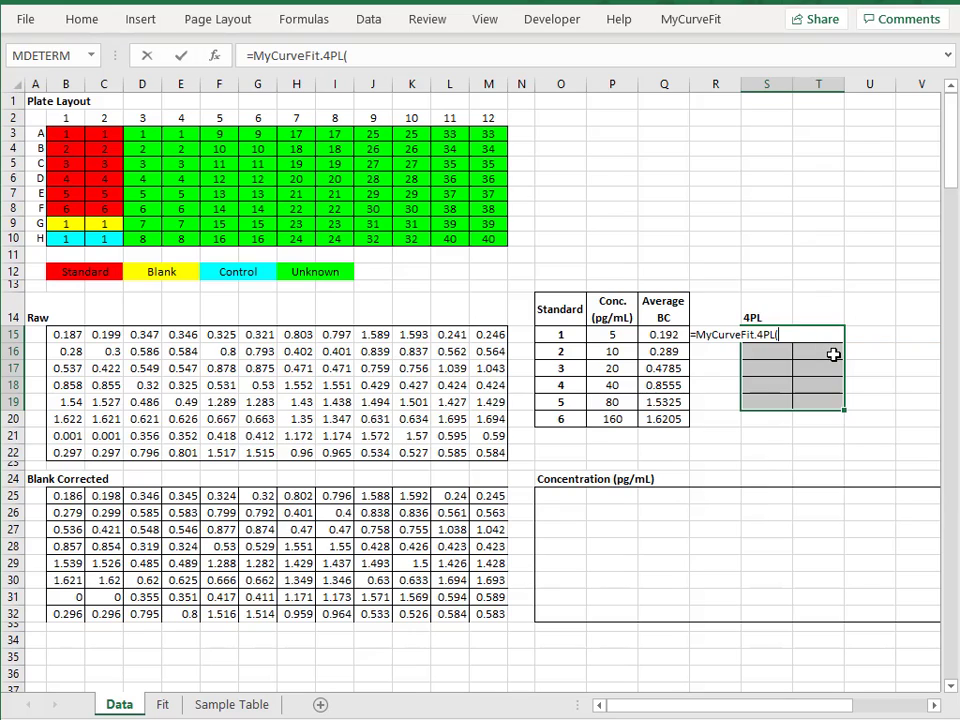
left_click_drag(611, 330, 611, 411)
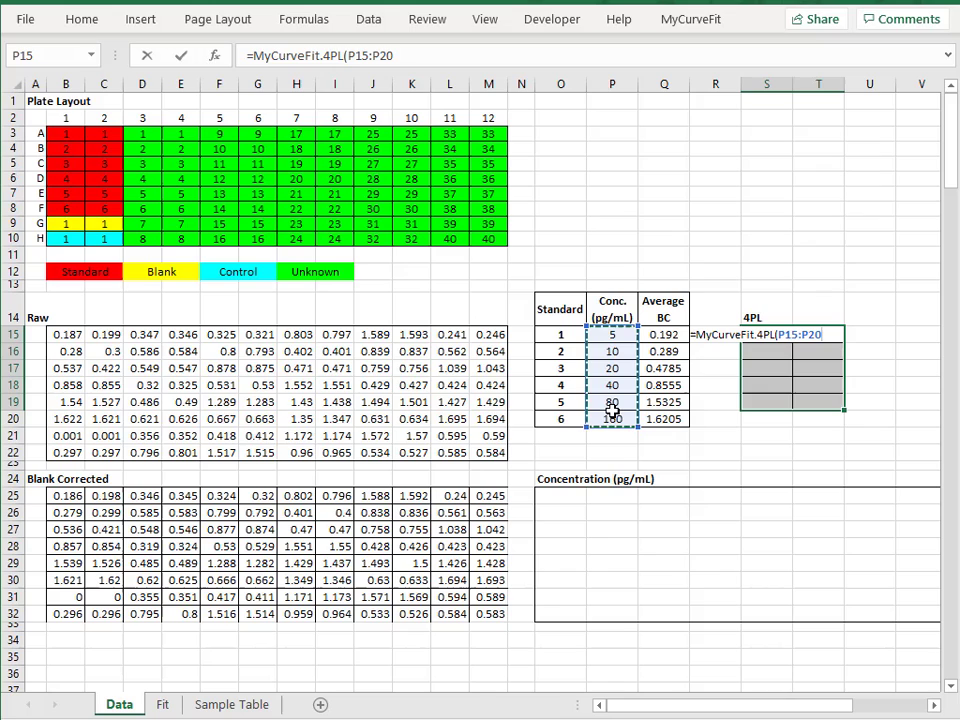
type(",")
left_click(664, 338)
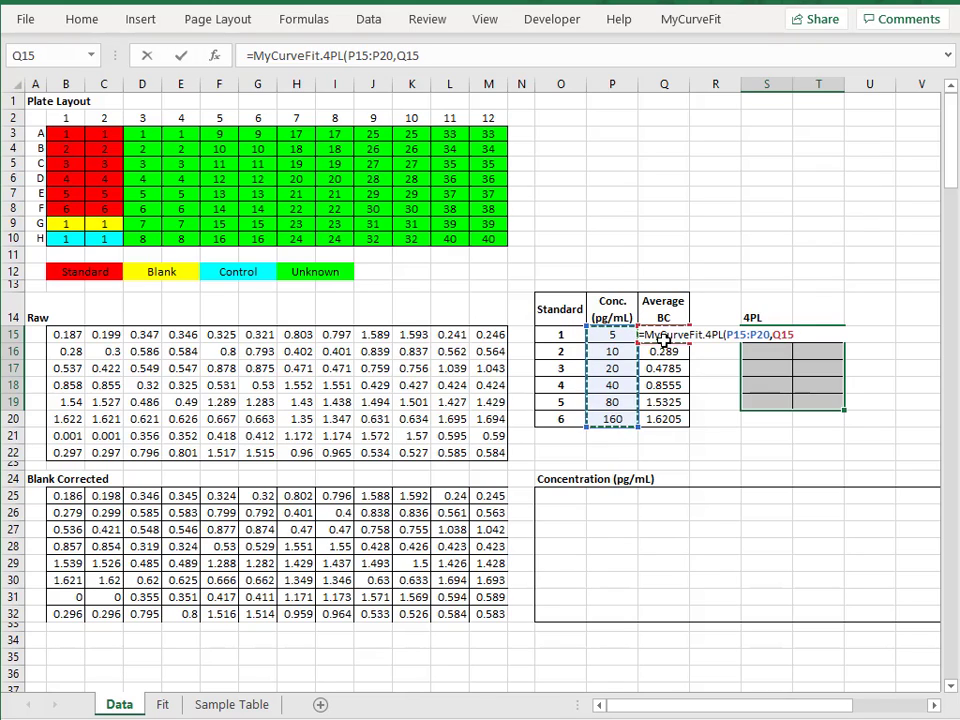
left_click_drag(664, 338, 668, 418)
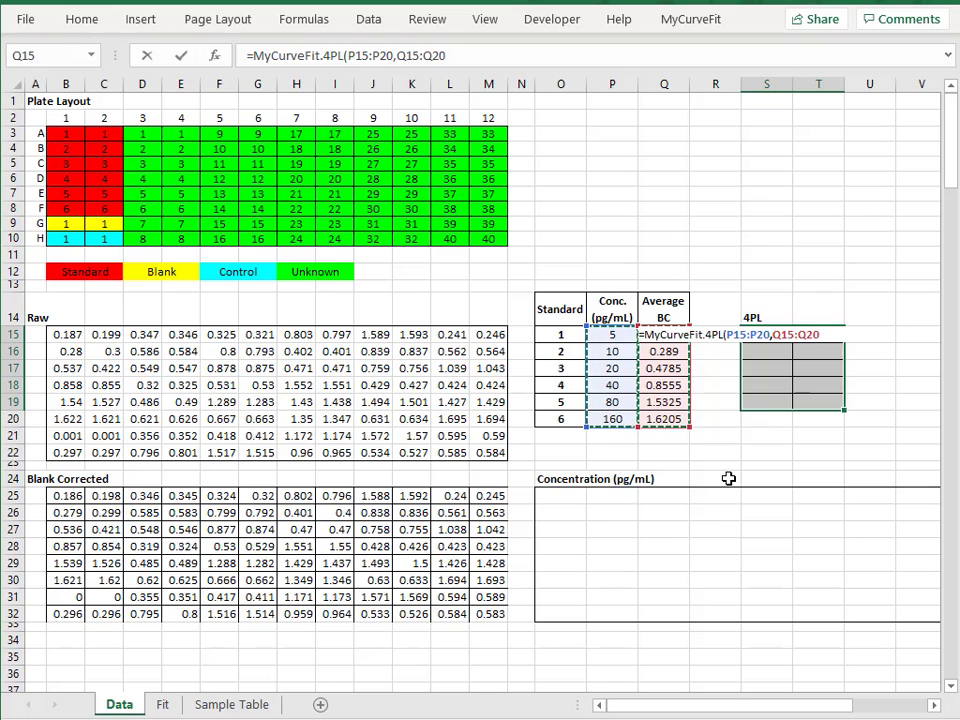
key("ctrl+shift+Return")
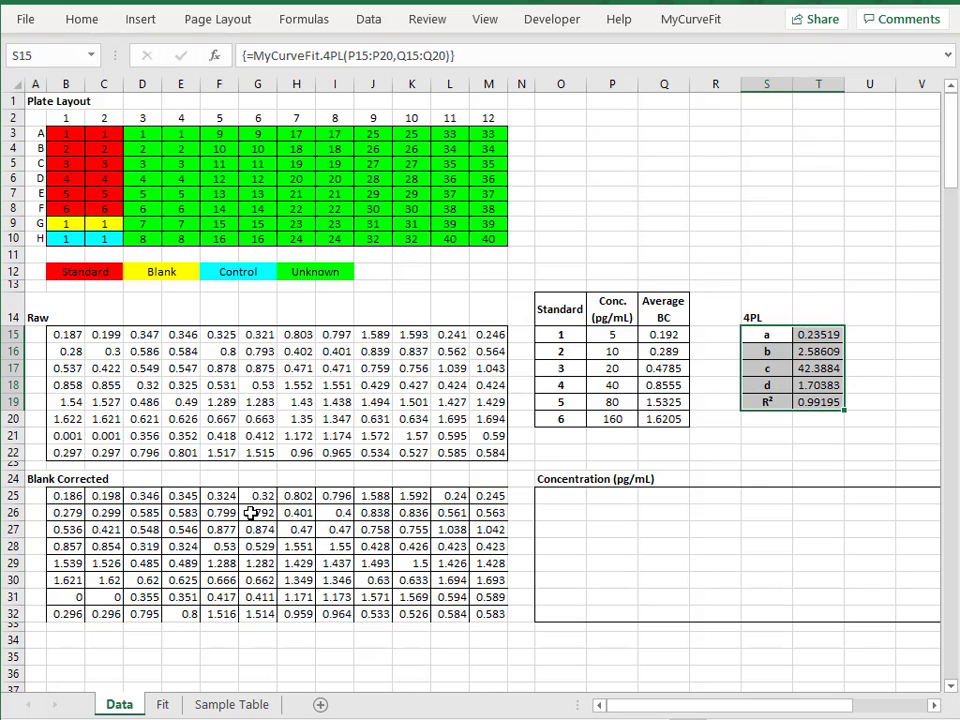
Enter =MyCurveFit.4PL.CalcX($T$15:$T$18,B25) in O25 to calculate the first well's concentration from its blank-corrected reading
left_click(572, 497)
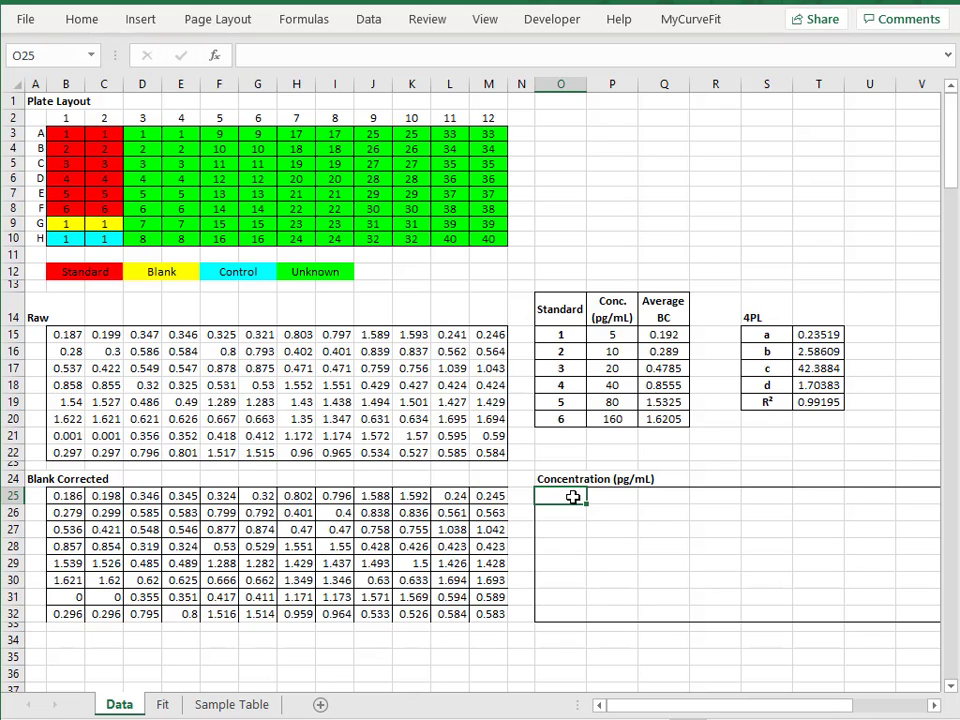
type("=")
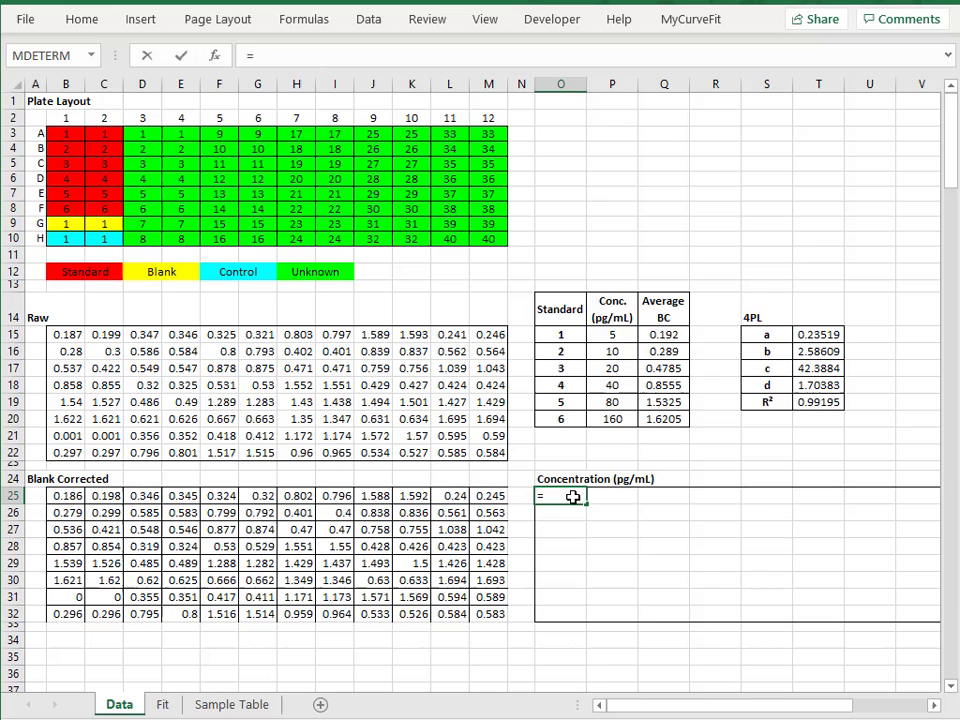
type("mycu")
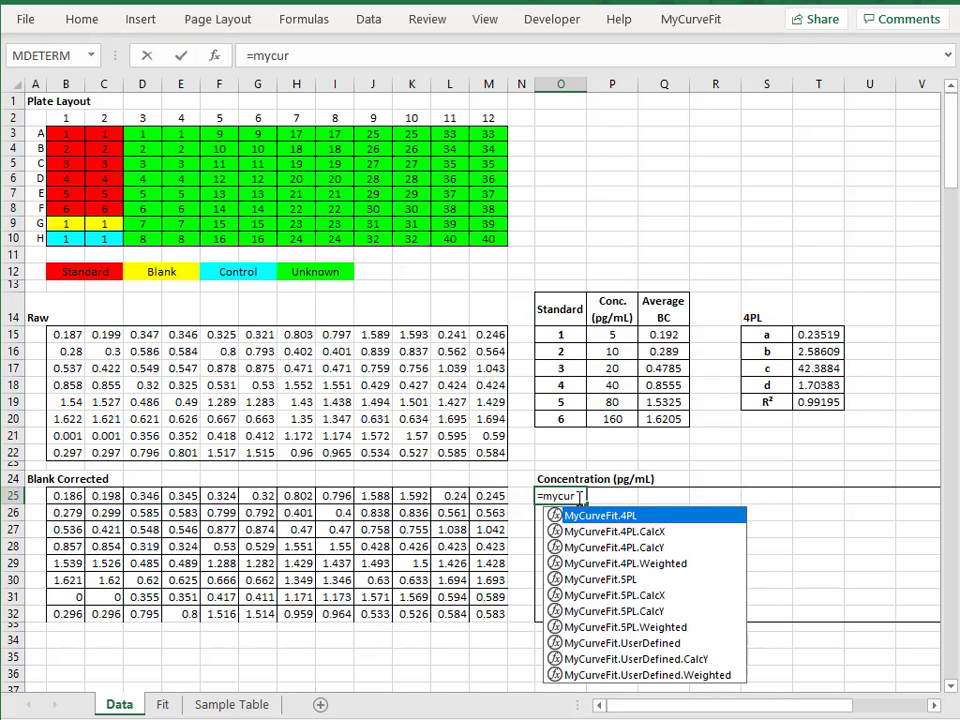
type("r")
double_click(638, 531)
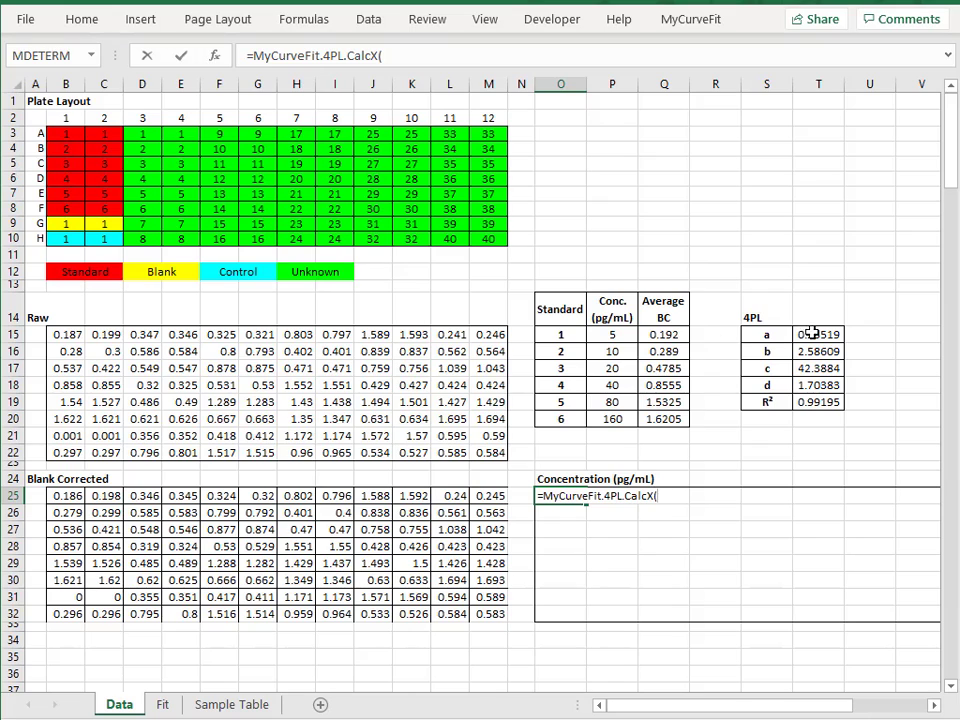
left_click_drag(812, 334, 815, 381)
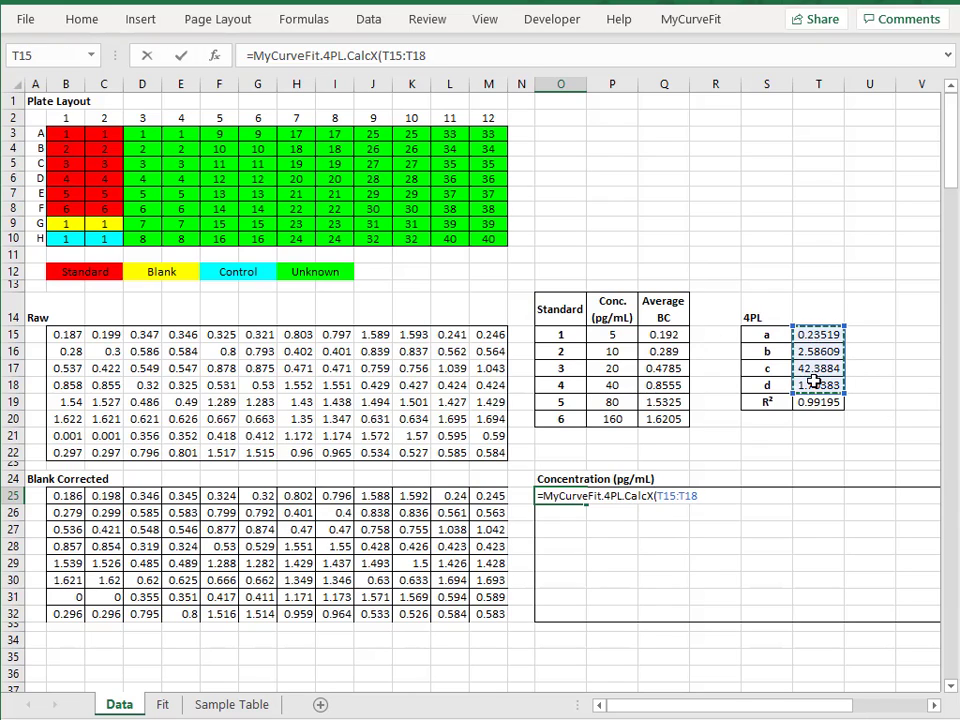
key("F4")
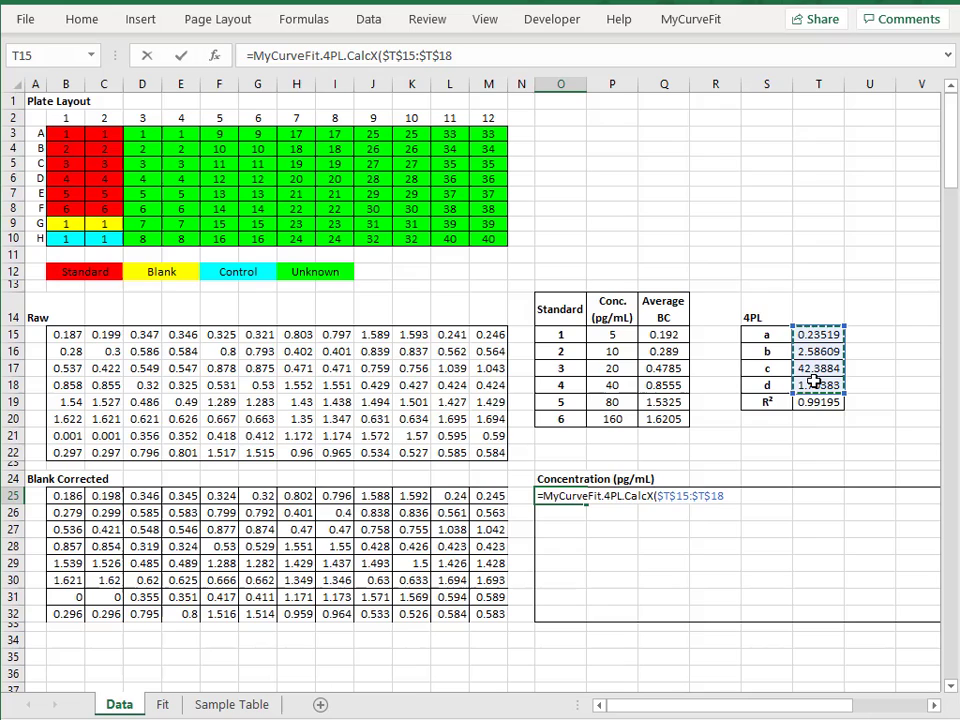
type(",")
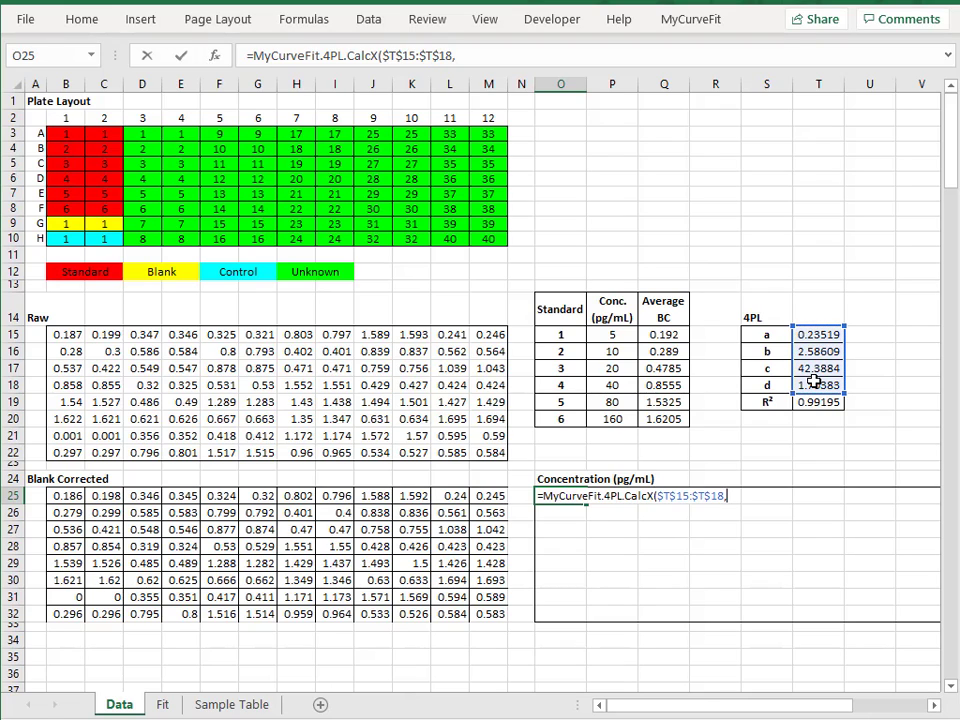
left_click(73, 496)
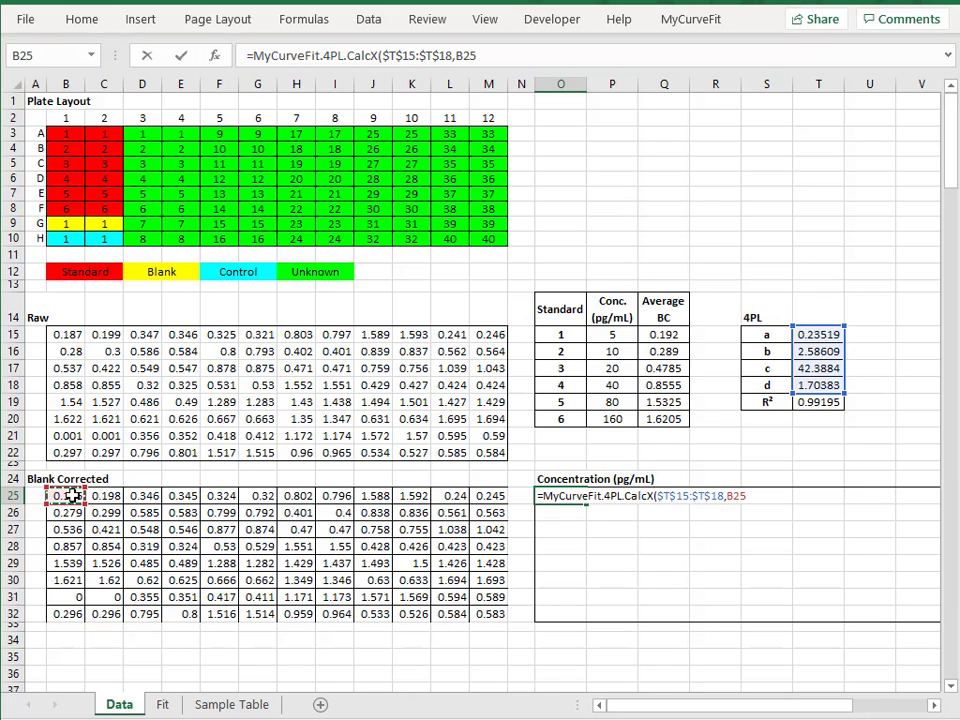
key("Return")
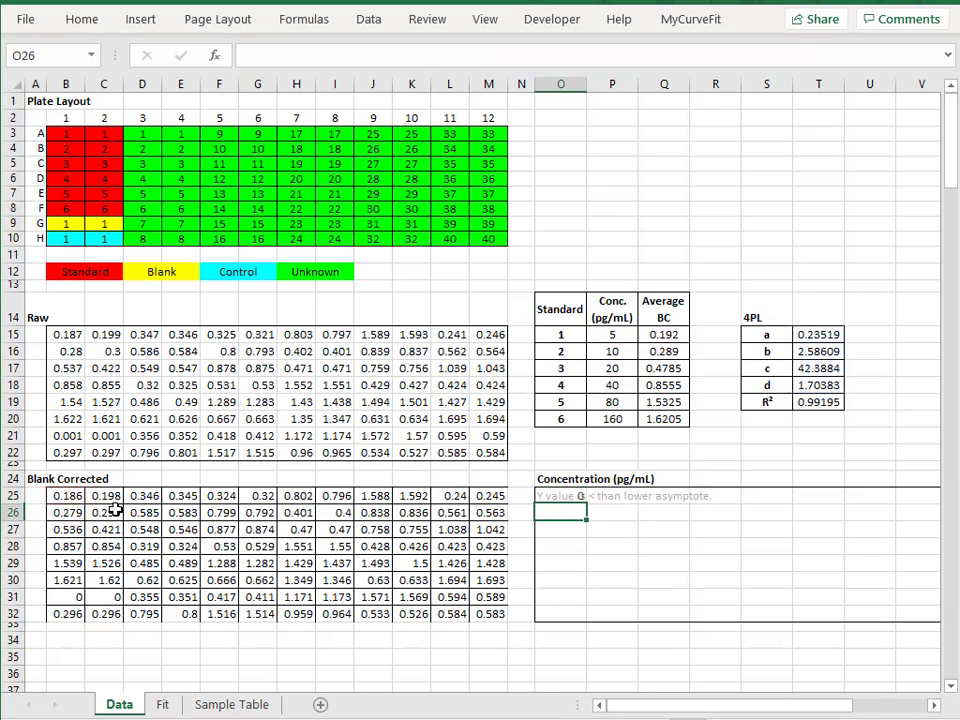
Fill the CalcX formula from O25 across the whole Concentration (pg/mL) grid, O25:Z32
left_click_drag(700, 705, 737, 709)
left_click(357, 496)
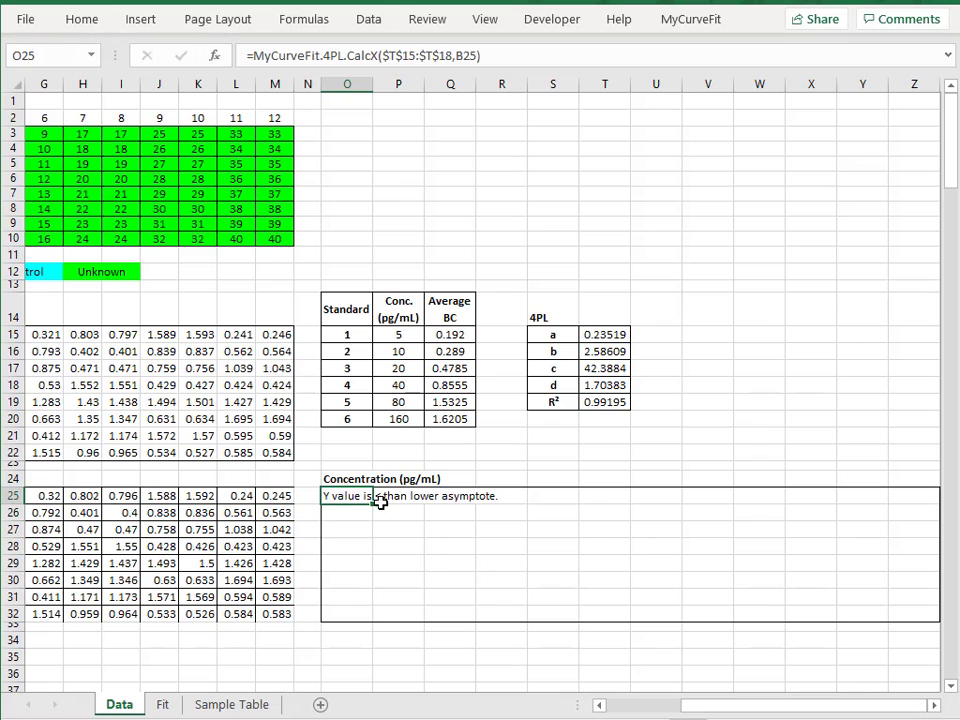
left_click_drag(374, 506, 930, 625)
left_click(398, 452)
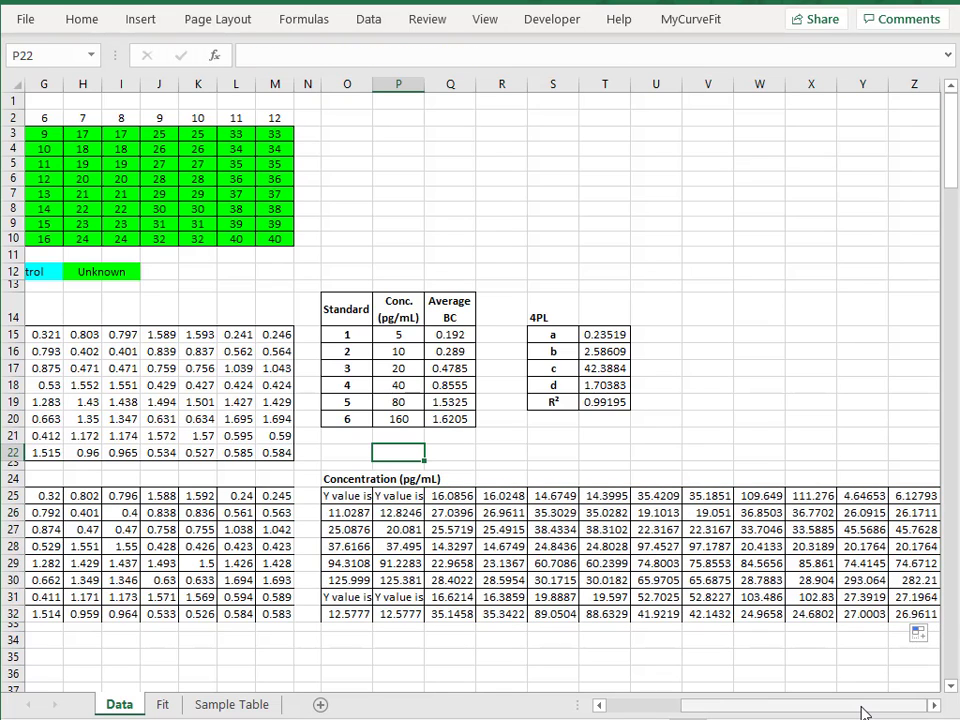
left_click_drag(864, 712, 800, 711)
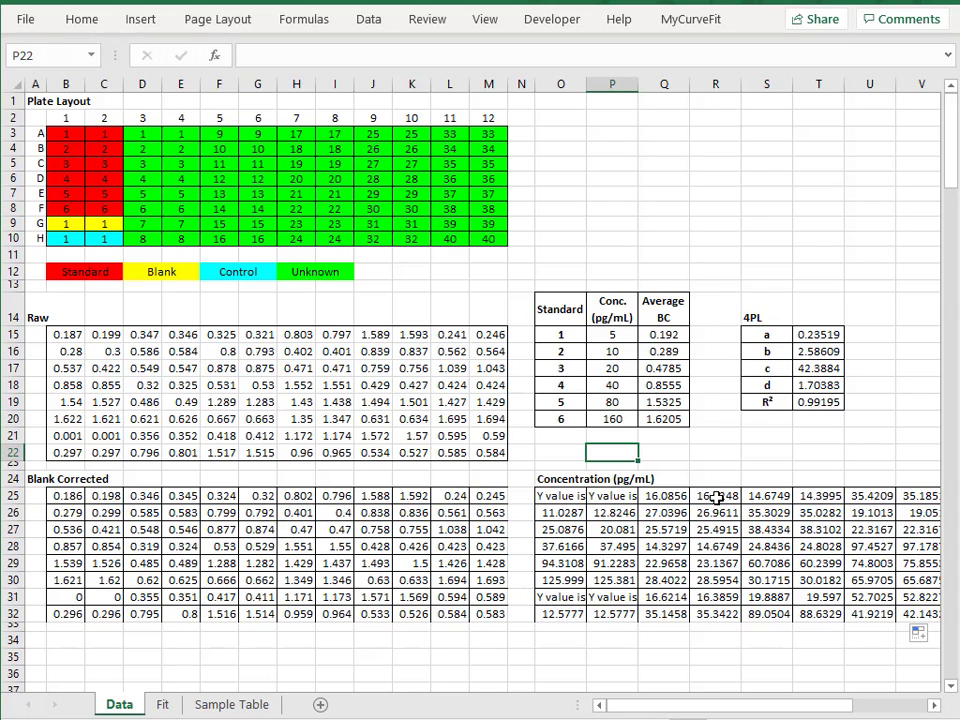
On the Fit sheet, enter =MyCurveFit.4PL.CalcY(Data!$T$15:$T$18,Fit!A3) in B3 to compute the curve's Y value for the first X
left_click(163, 705)
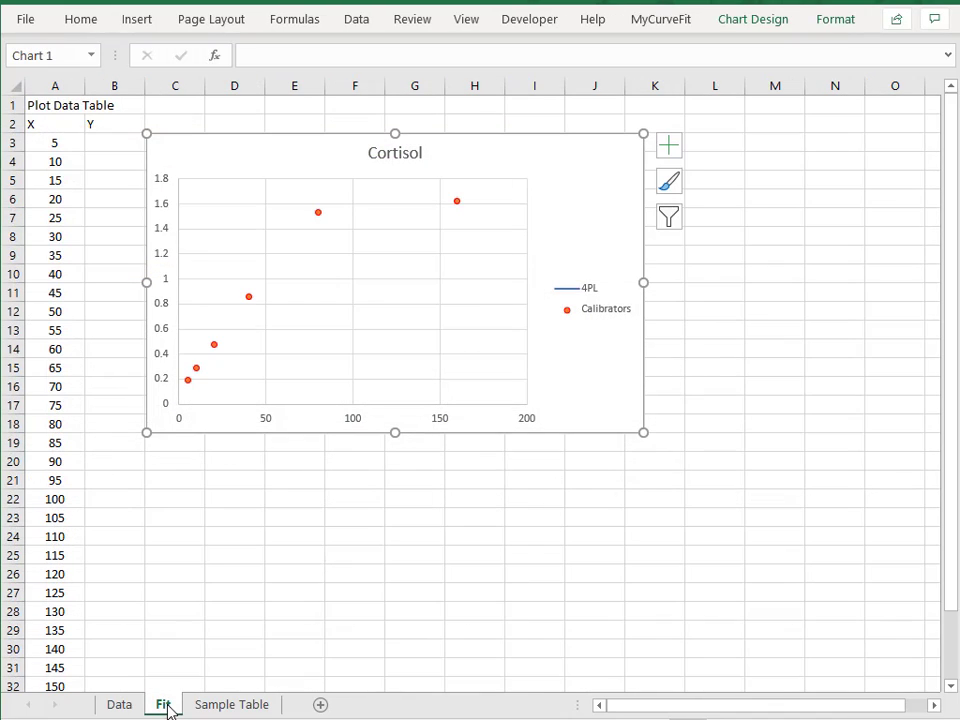
left_click(109, 146)
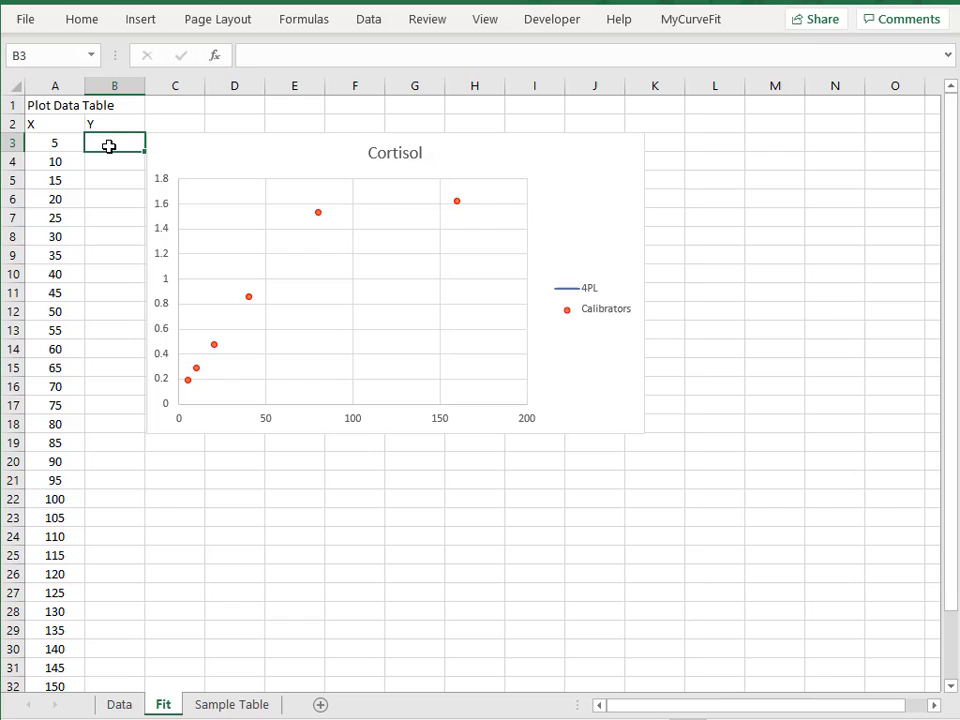
type("=mycurv")
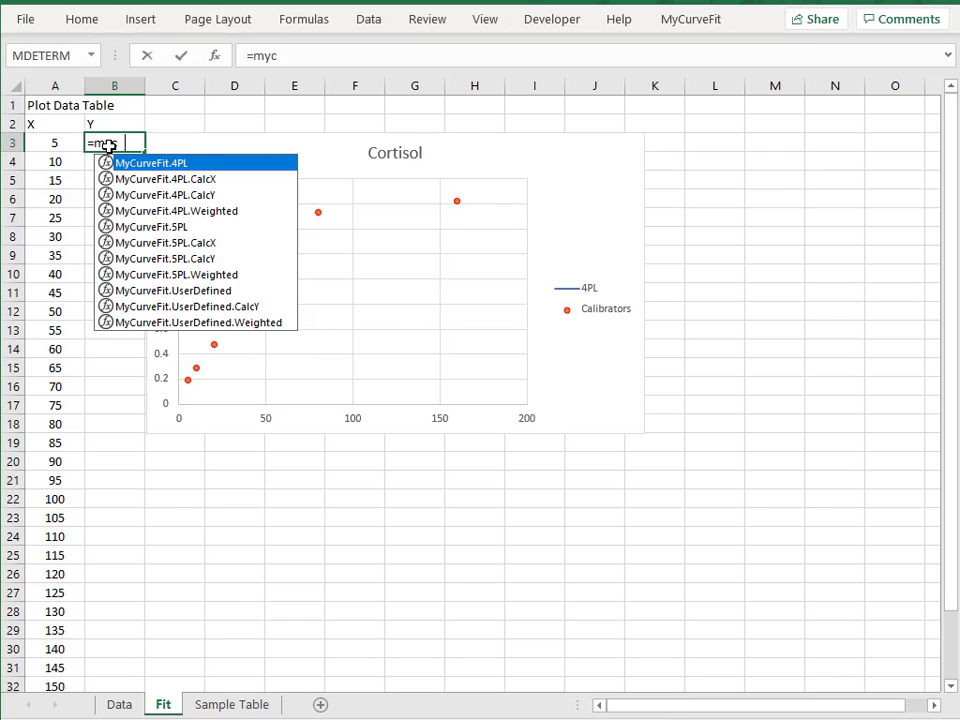
double_click(212, 196)
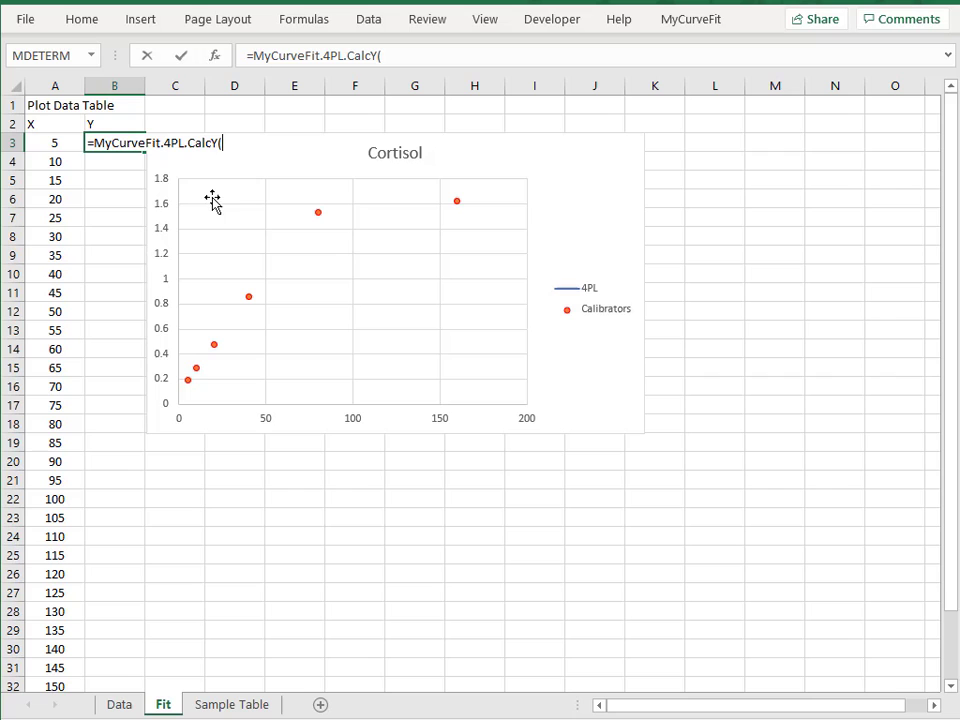
left_click(119, 704)
left_click_drag(803, 335, 806, 386)
key("F4")
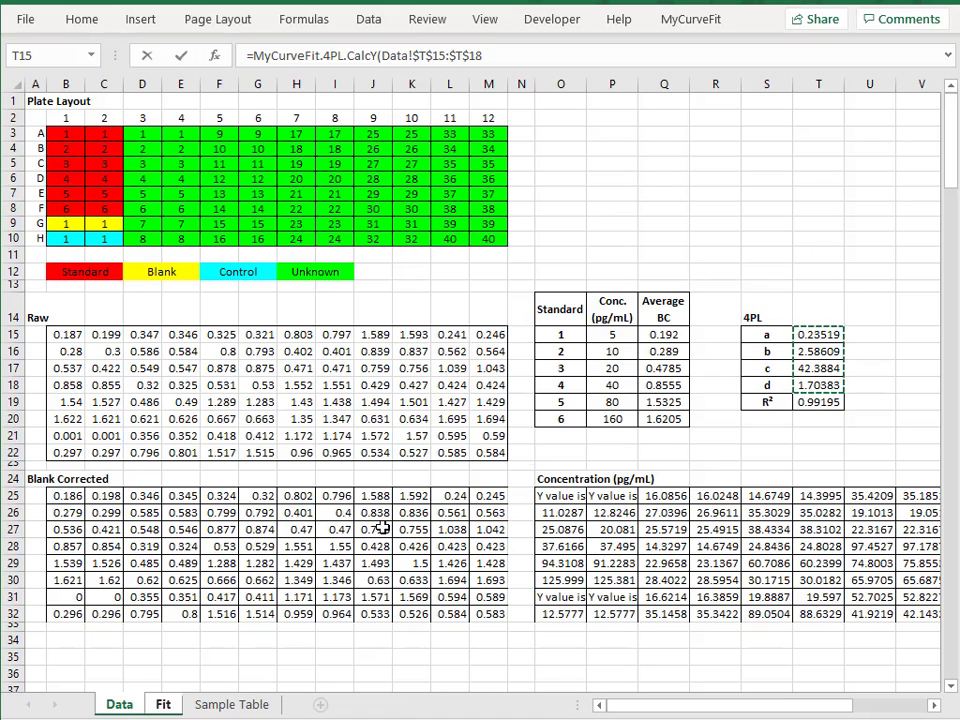
type(",")
left_click(163, 704)
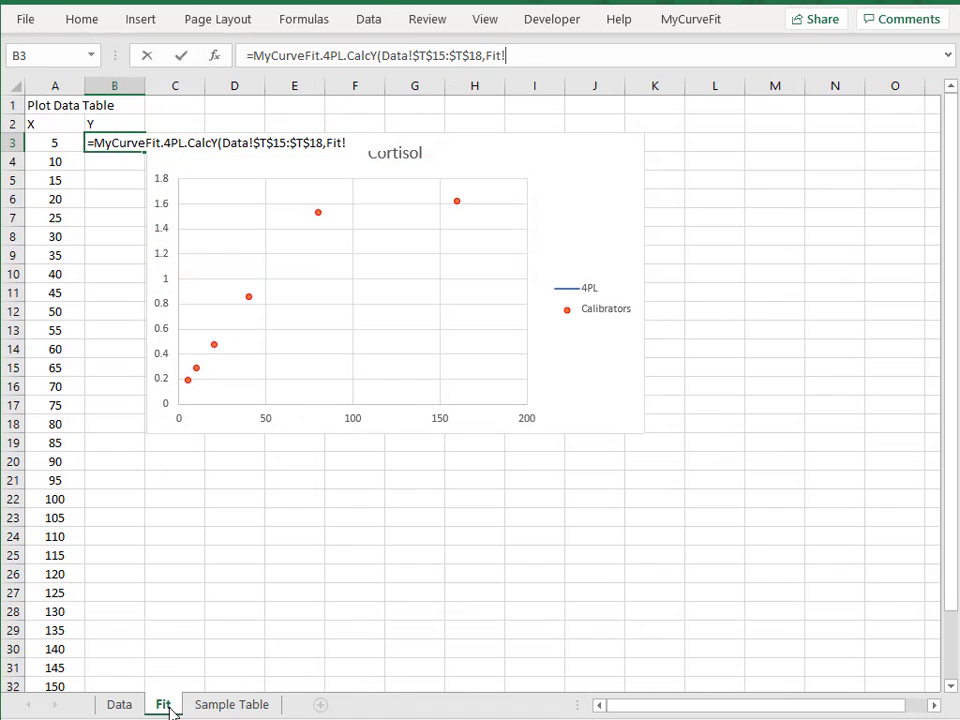
left_click(52, 143)
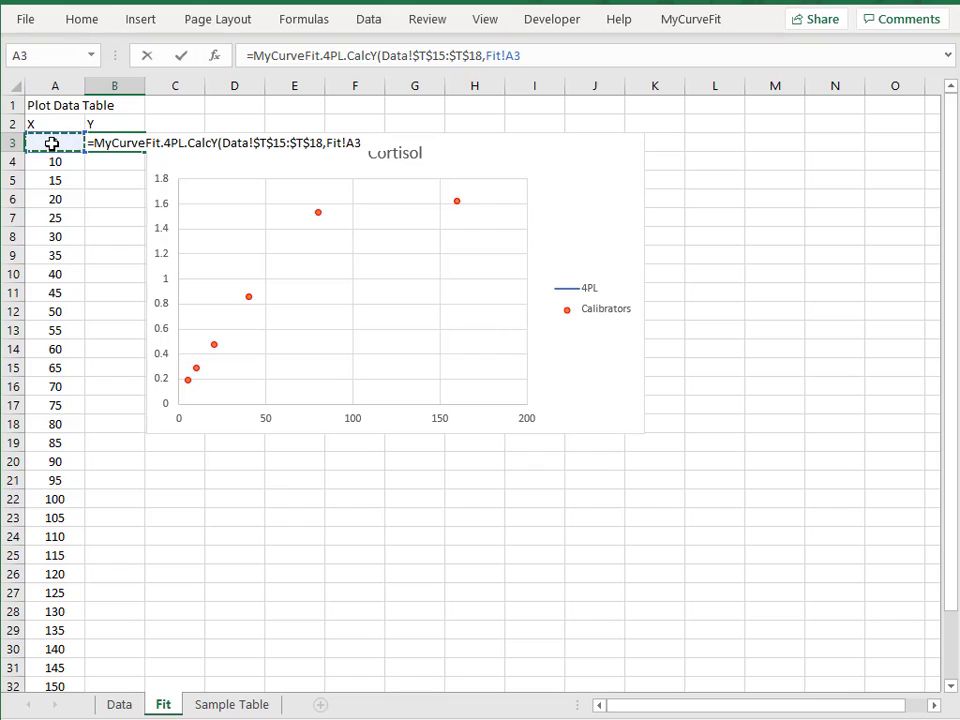
key("Return")
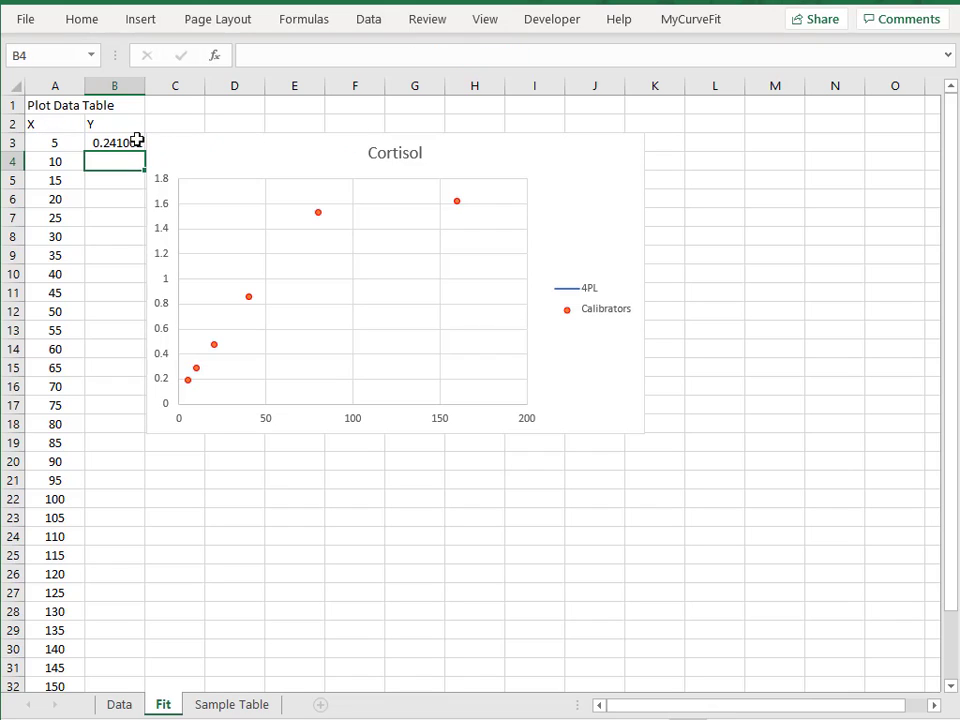
Fill the CalcY formula from B3 down to B34 so the Cortisol chart plots the 4PL curve
left_click(124, 142)
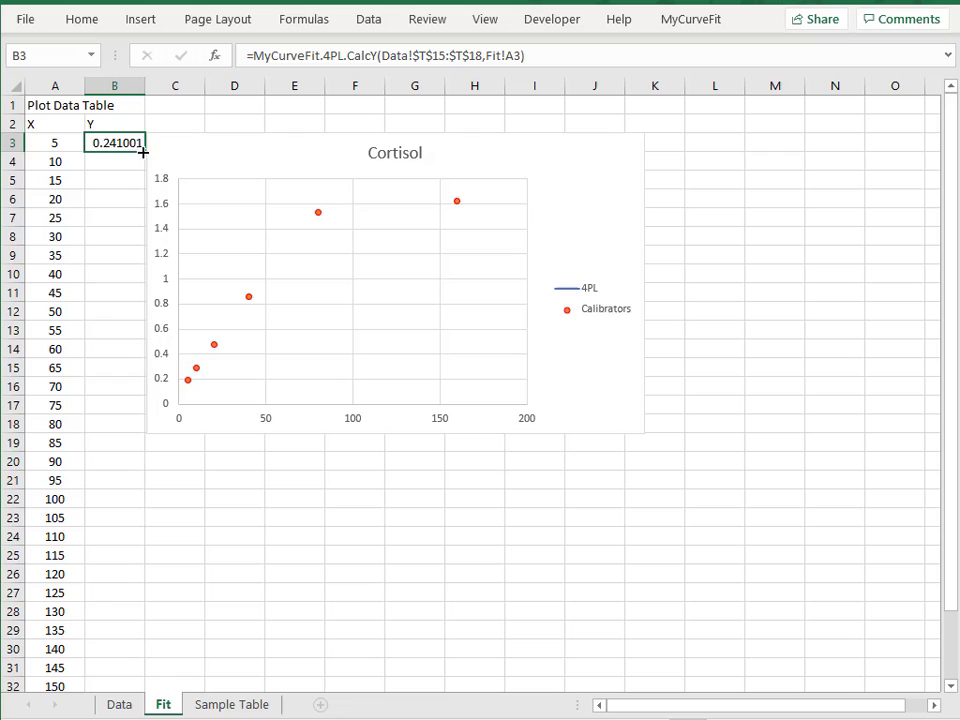
left_click_drag(142, 151, 320, 649)
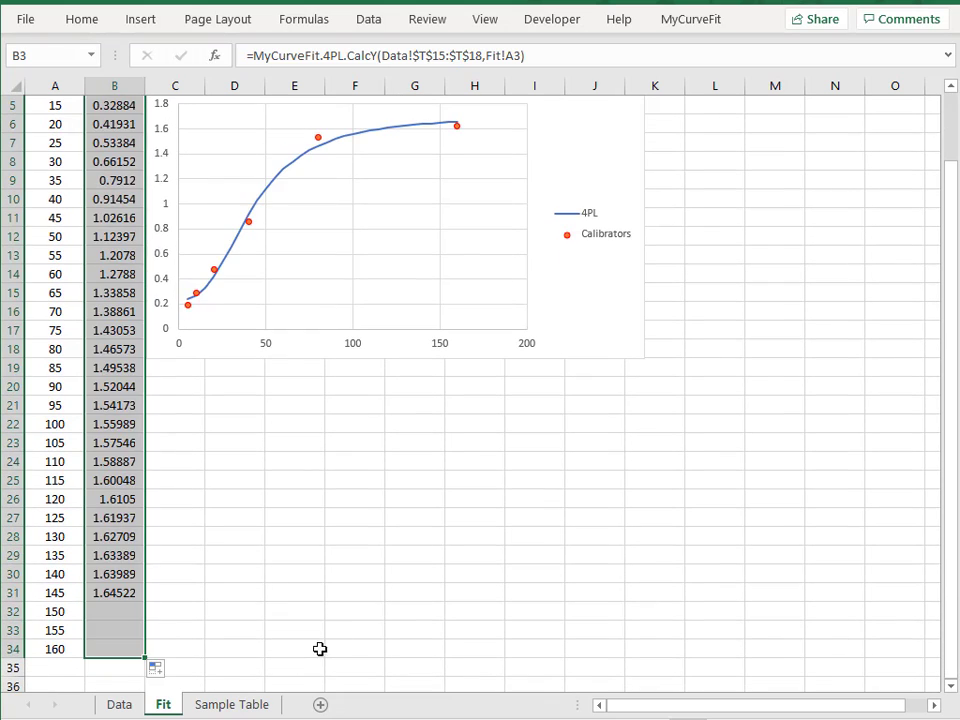
scroll(370, 600, "up", 2)
left_click(501, 482)
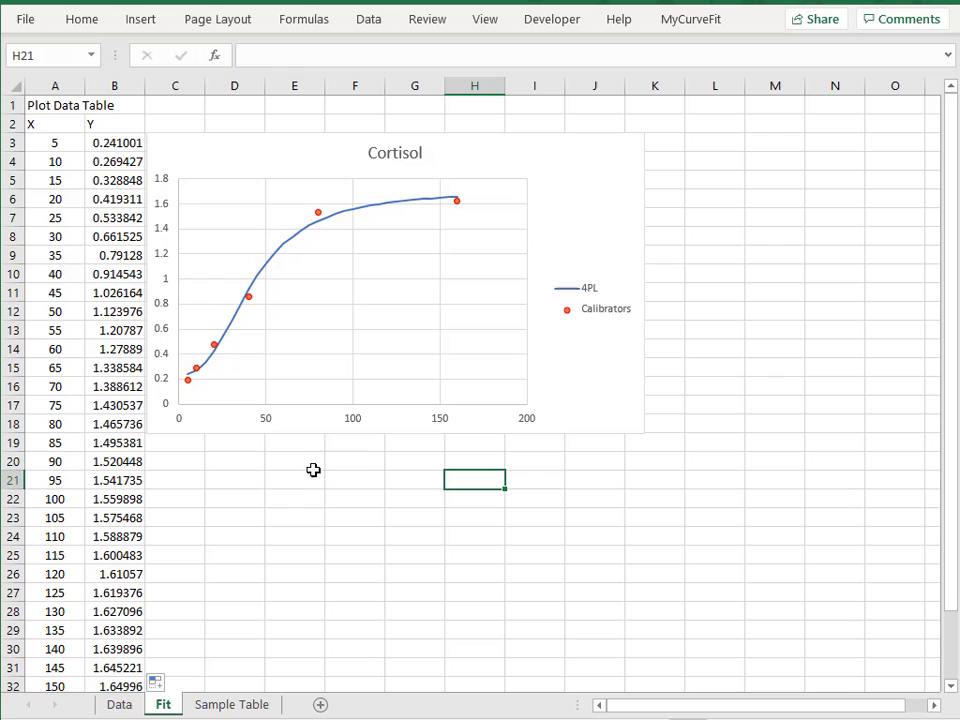
Switch the horizontal axis of the Cortisol chart to a base 10 logarithmic scale
left_click(353, 422)
right_click(353, 422)
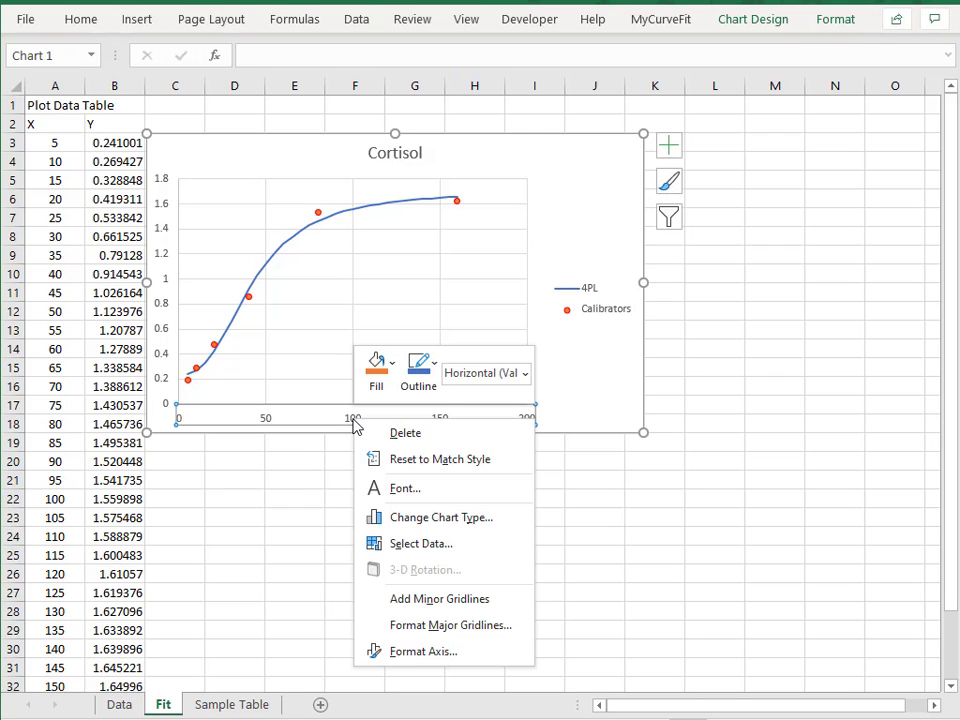
left_click(420, 653)
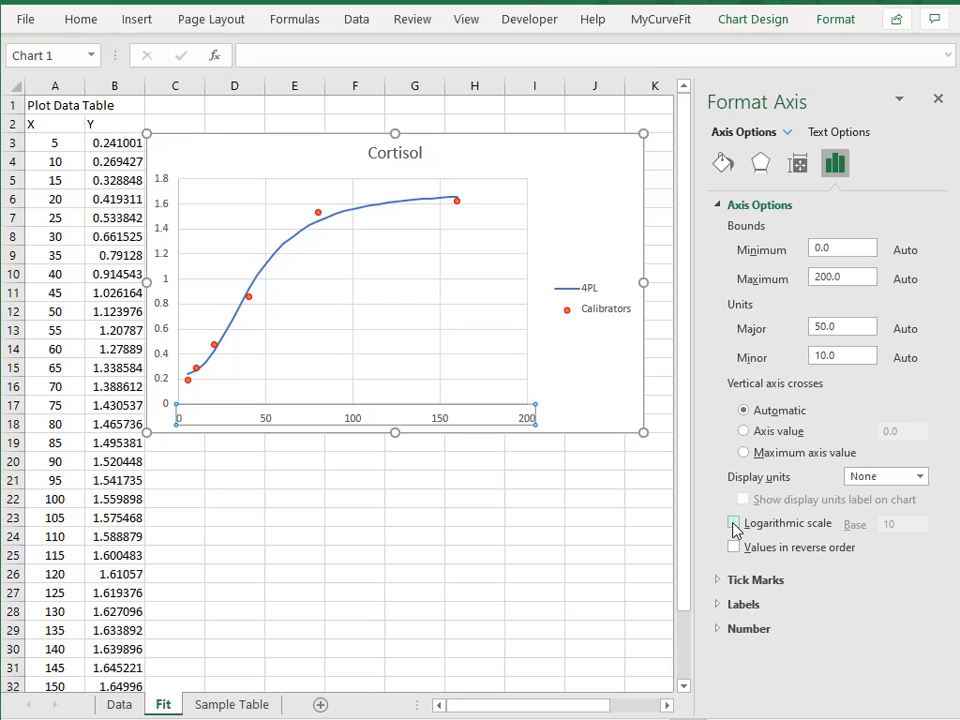
left_click(737, 523)
left_click(938, 98)
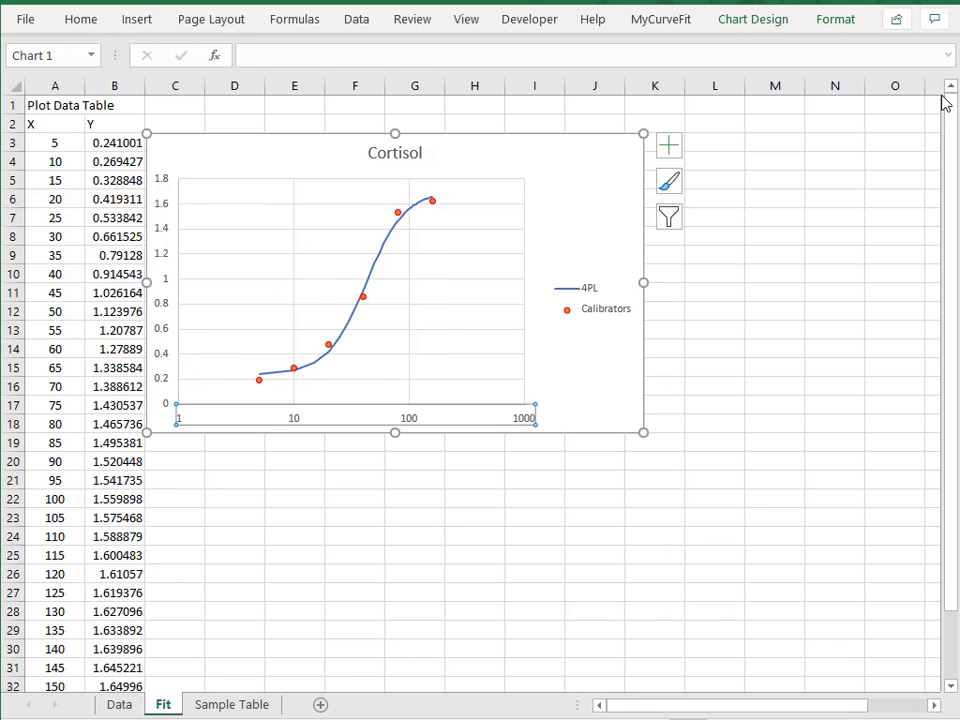
left_click(418, 500)
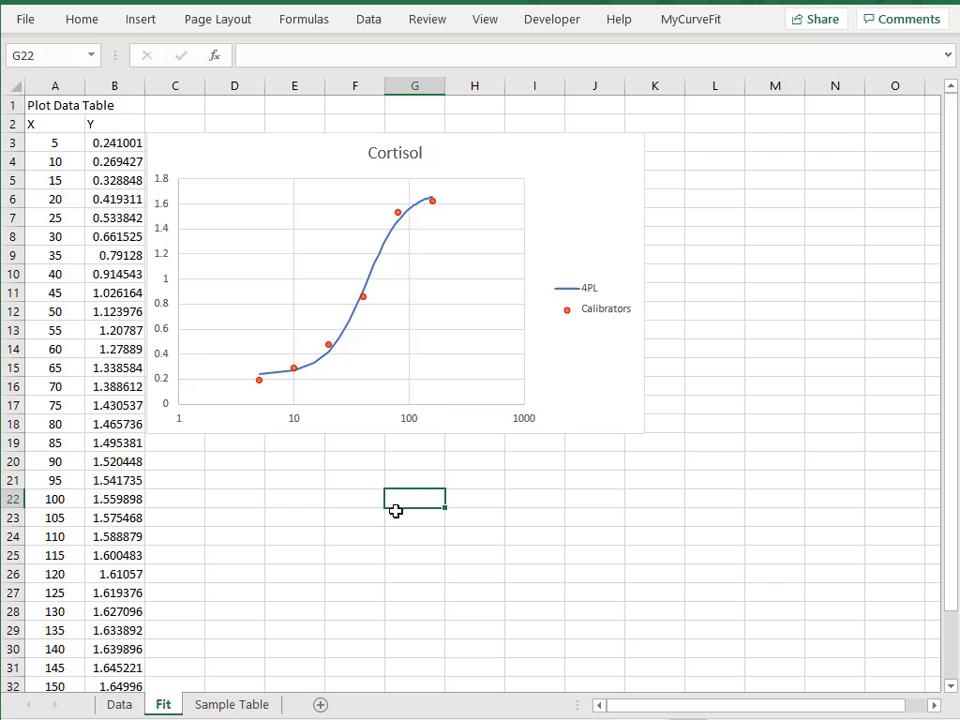
On the Sample Table sheet, fill Control 1's Raw cells B3:C3 with the formula =Data!B22:C22
left_click(231, 705)
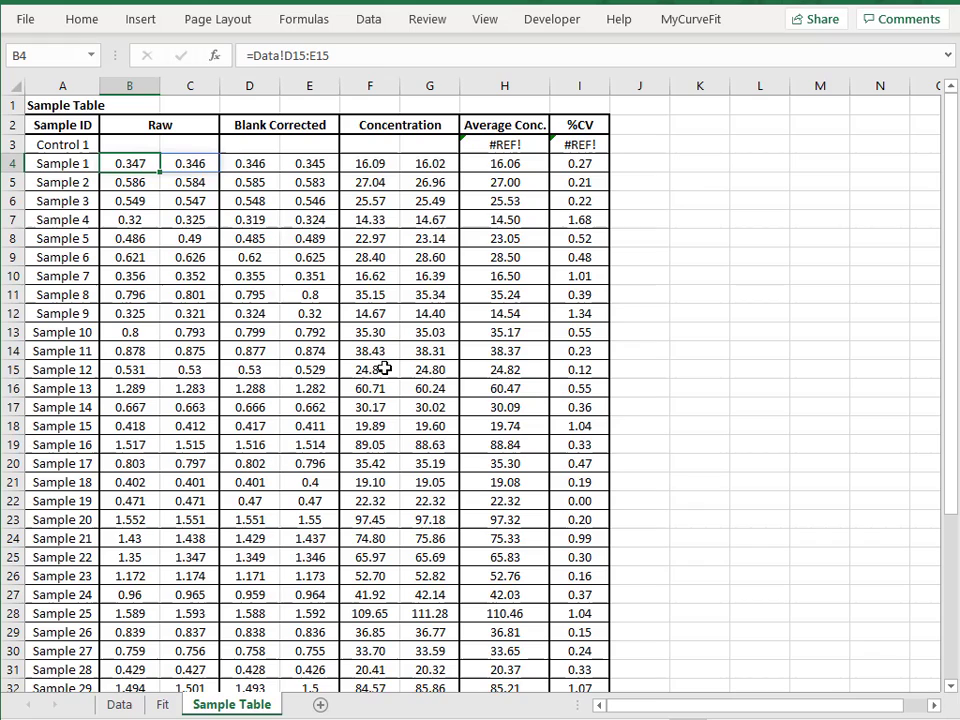
left_click(135, 143)
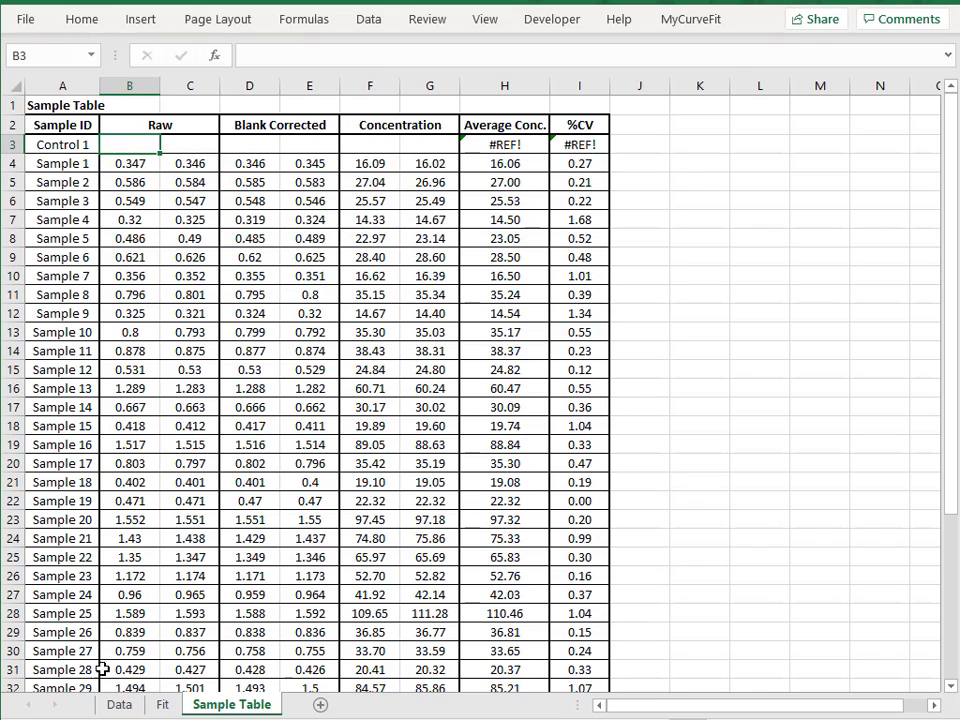
left_click(118, 705)
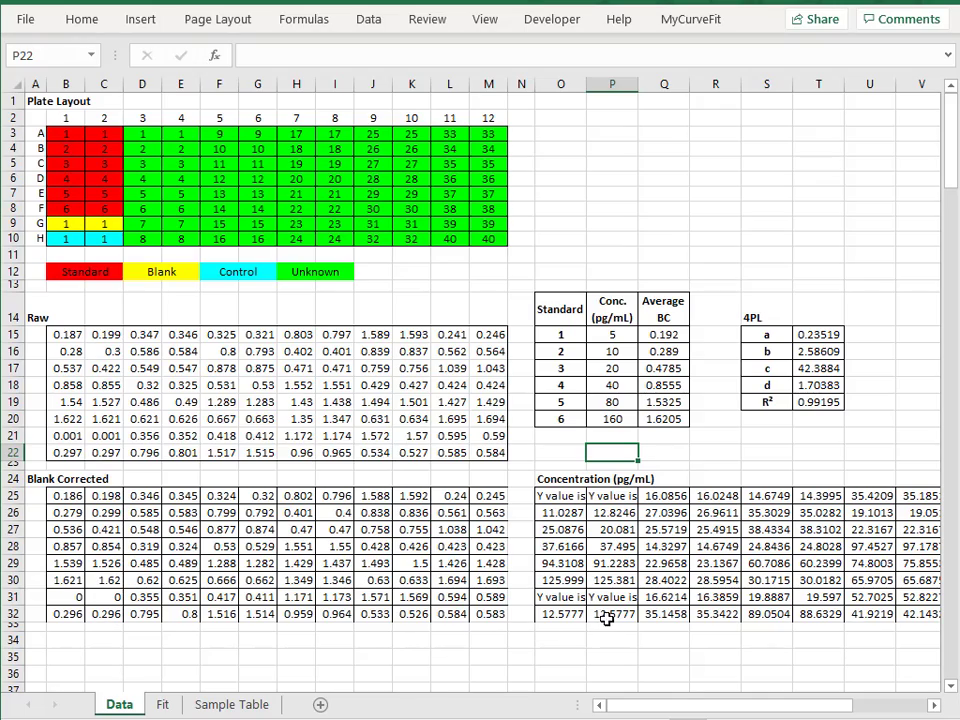
left_click(231, 704)
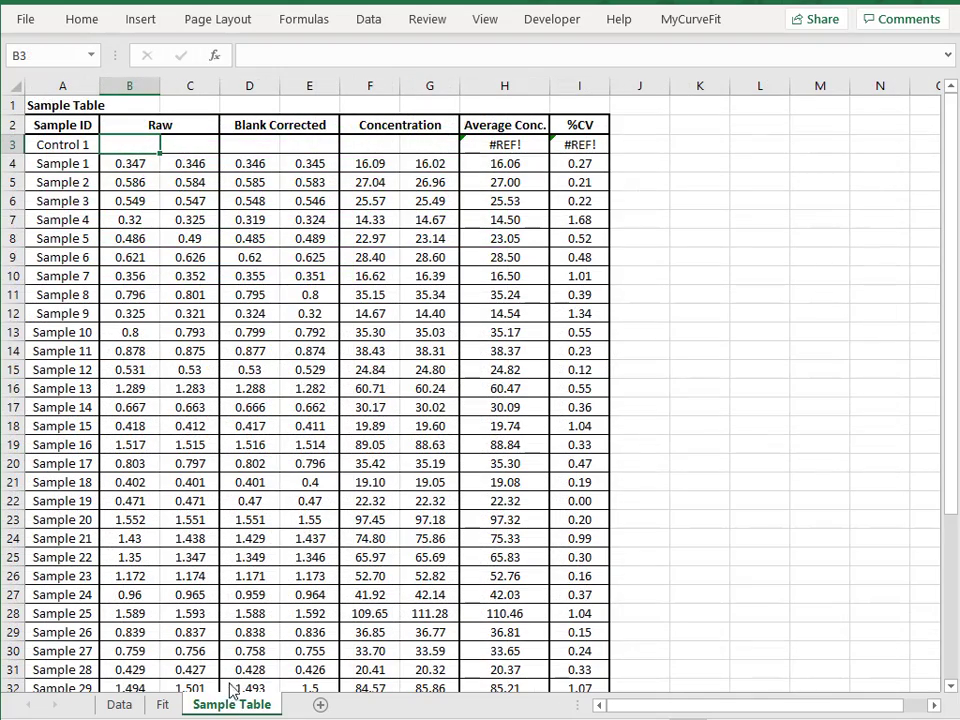
left_click_drag(136, 144, 208, 144)
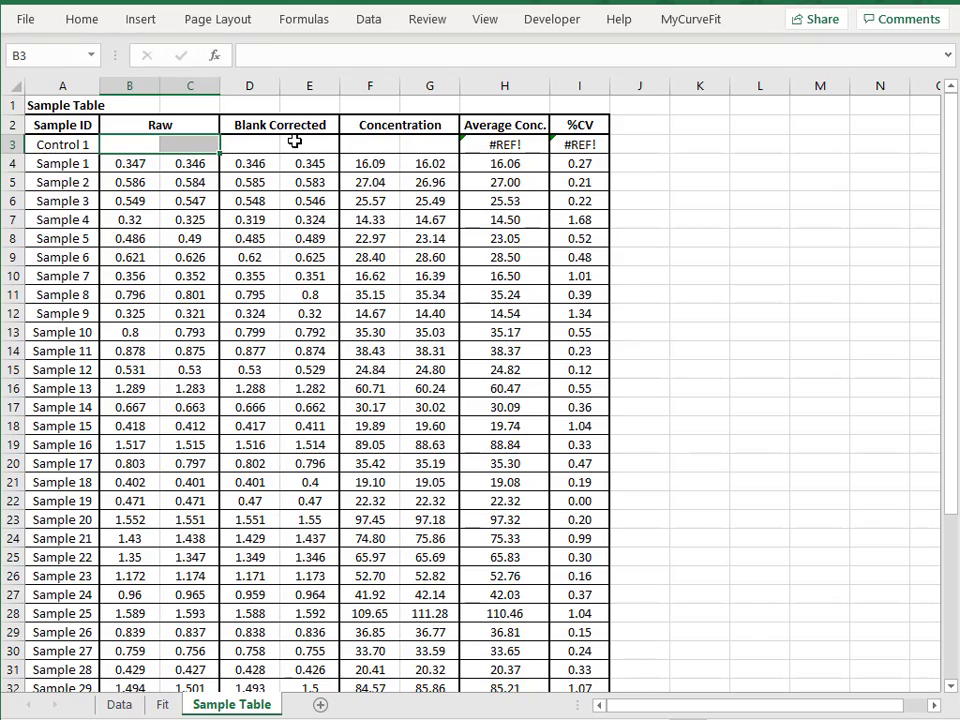
type("=")
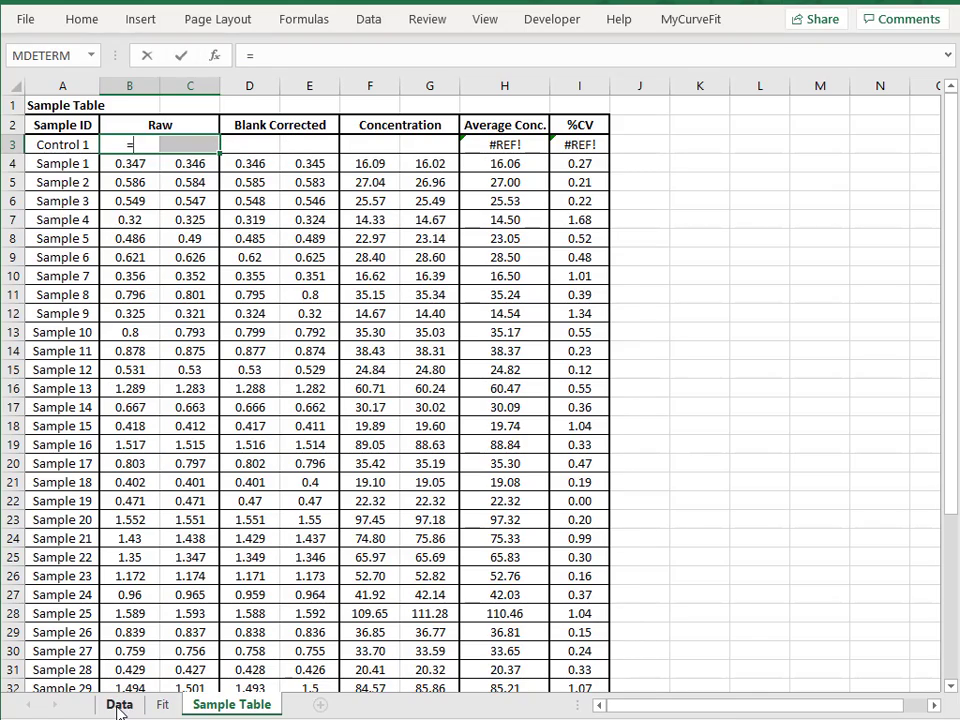
left_click(119, 704)
left_click_drag(66, 452, 105, 447)
key("Return")
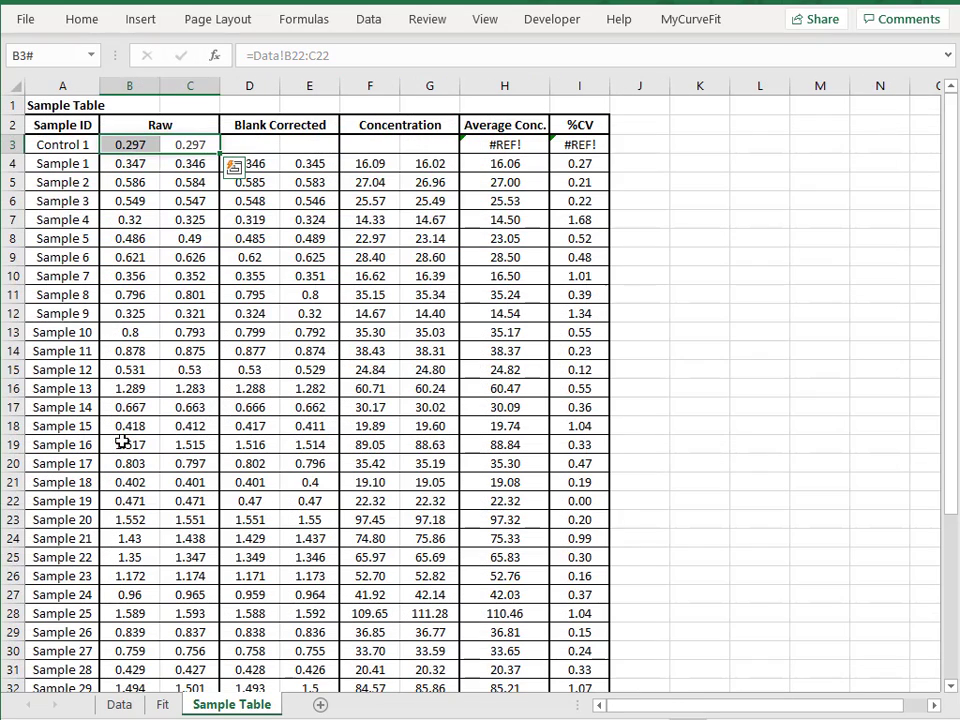
Fill Control 1's Blank Corrected cells D3:E3 on the Sample Table sheet with the formula =Data!B32:C32
left_click(276, 147)
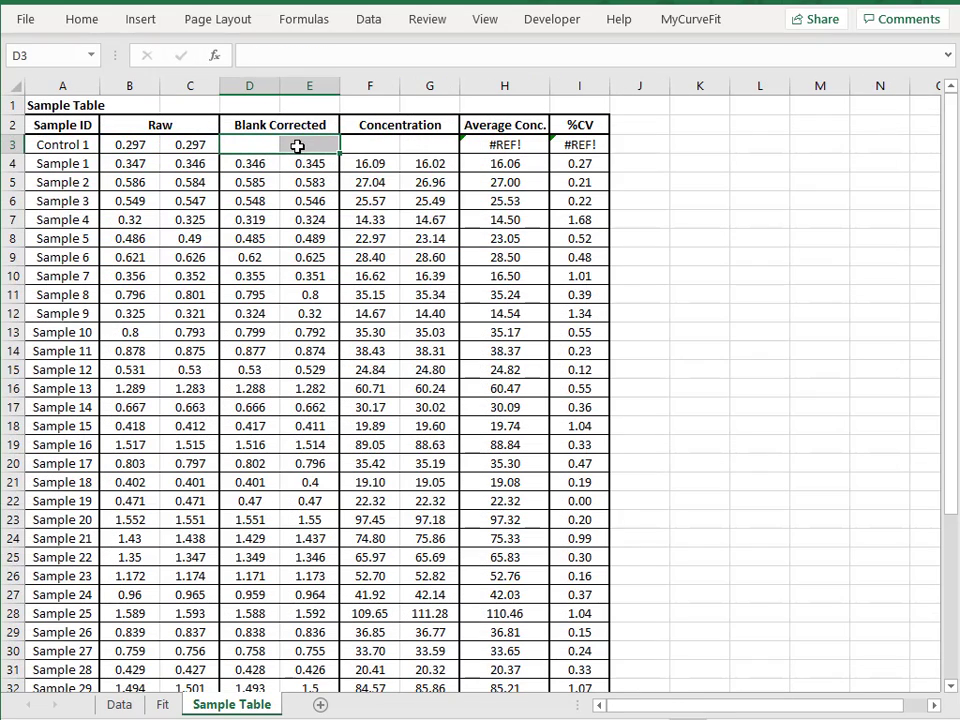
type("=")
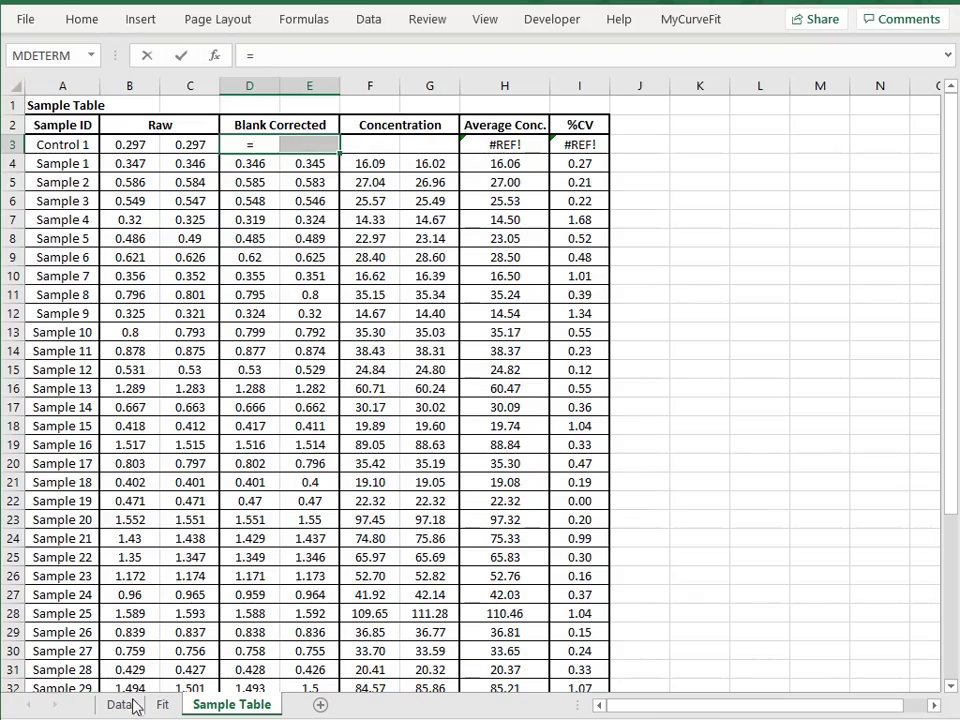
left_click(122, 705)
left_click_drag(64, 614, 93, 615)
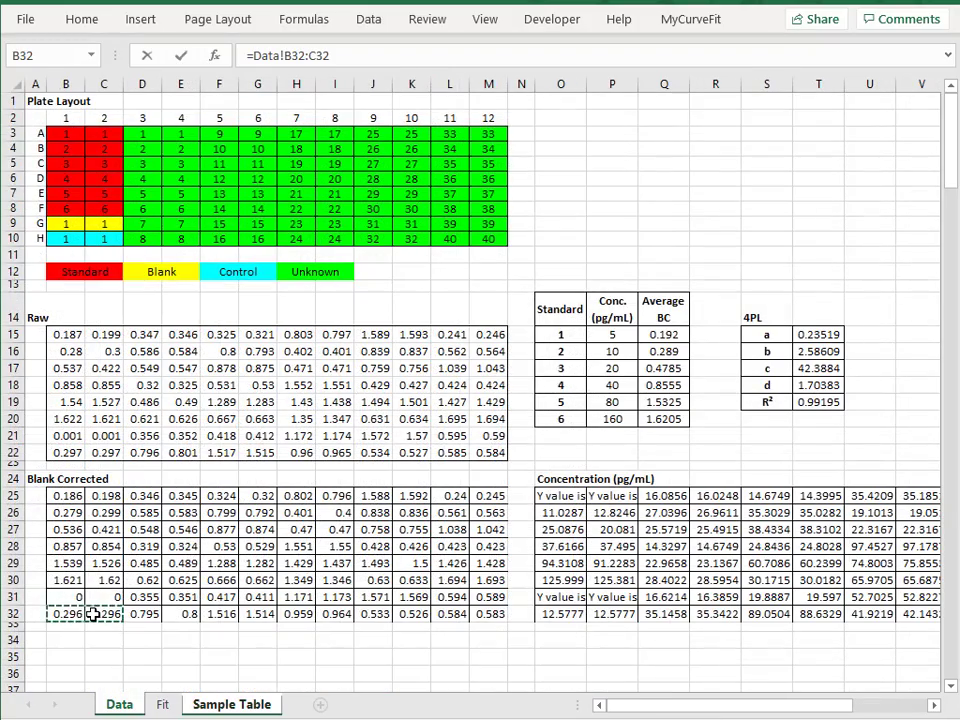
key("Return")
Fill Control 1's Concentration cells F3:G3 with the formula =Data!O32:P32, and check the Average Conc. and %CV formulas in H3 and I3
left_click_drag(375, 145, 410, 148)
type("=")
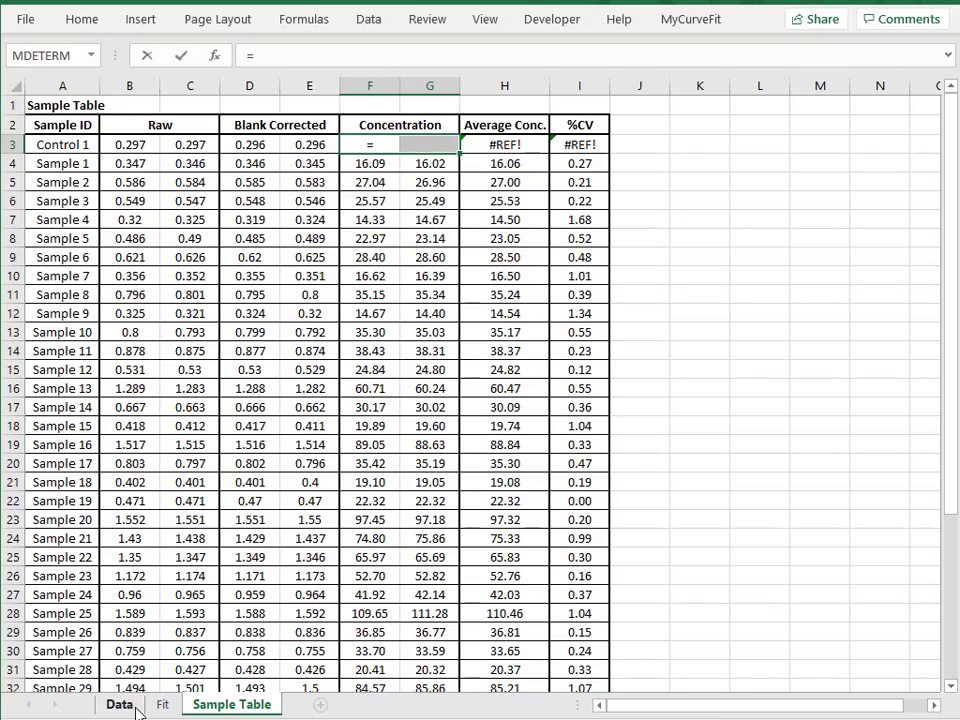
left_click(119, 704)
left_click_drag(560, 614, 597, 614)
key("ctrl+shift+Return")
left_click(407, 388)
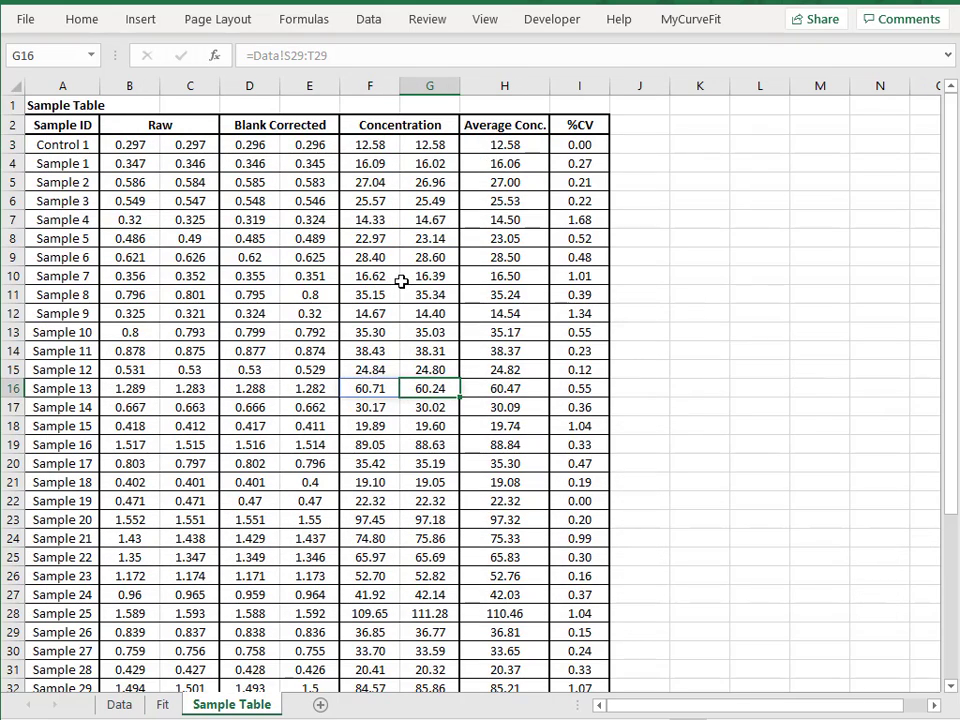
left_click(504, 142)
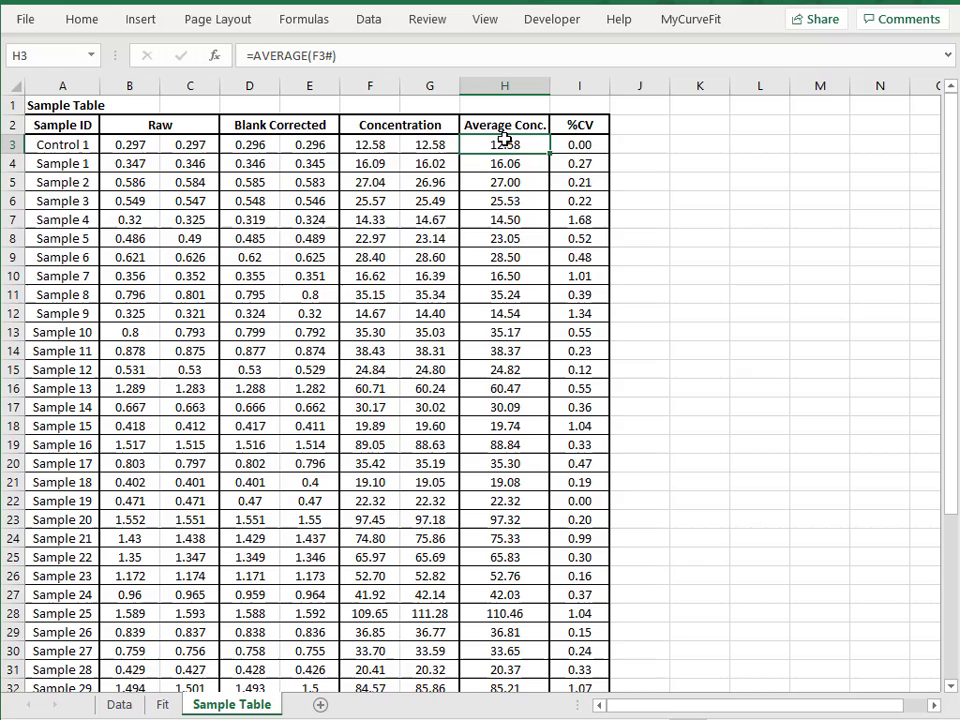
left_click(584, 143)
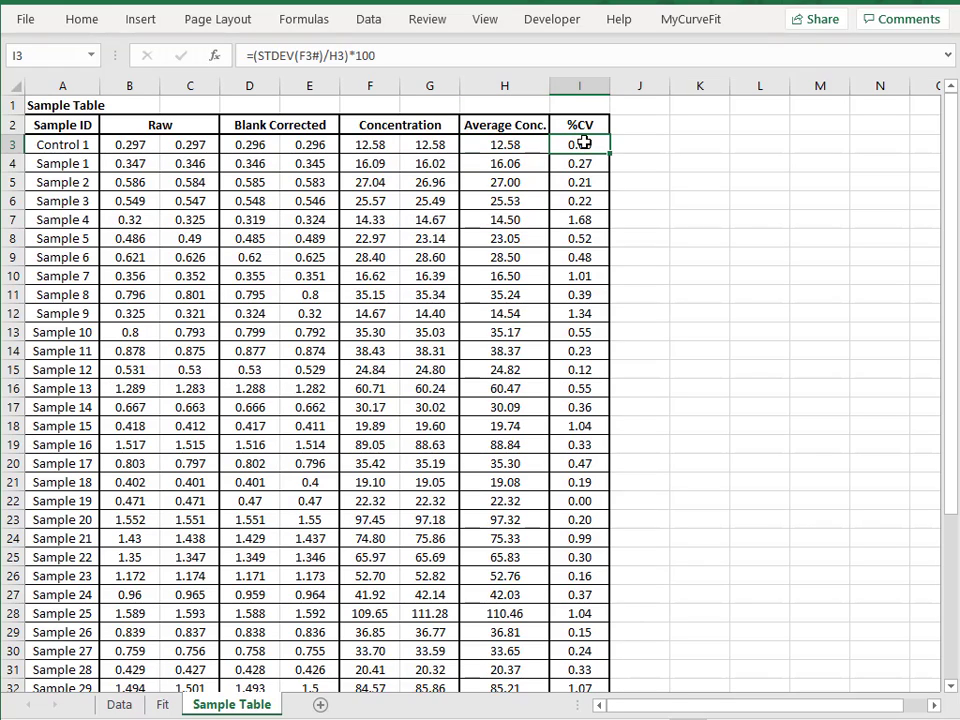
left_click(334, 219)
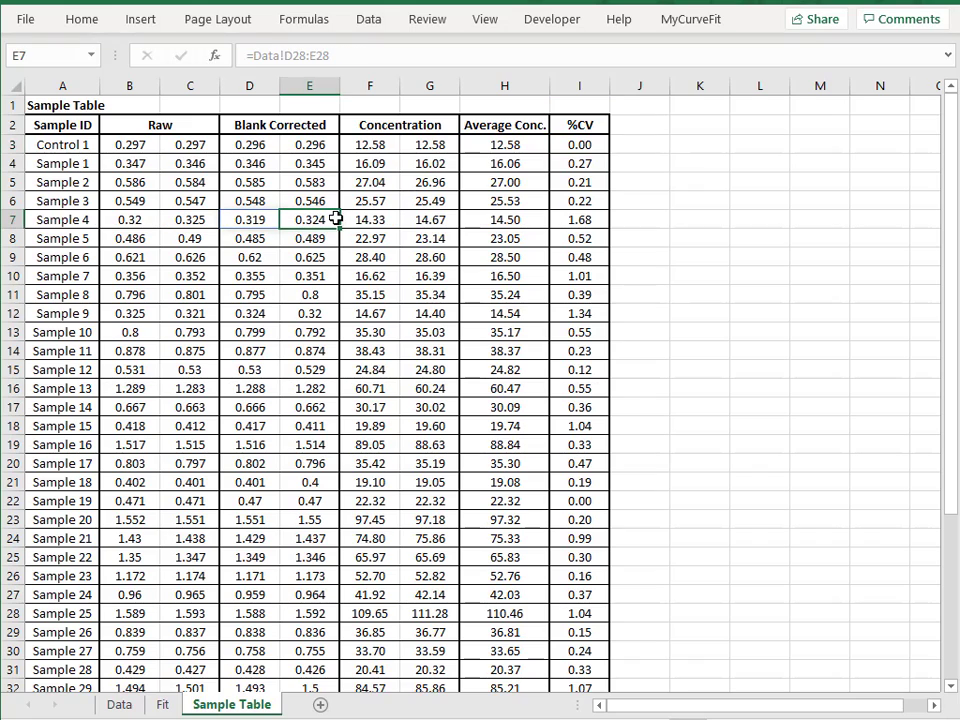
Insert a "Dil. Factors" column before the Raw columns and enter 1, 5, 10, 20 and 50 in B3:B7
left_click(131, 82)
right_click(136, 84)
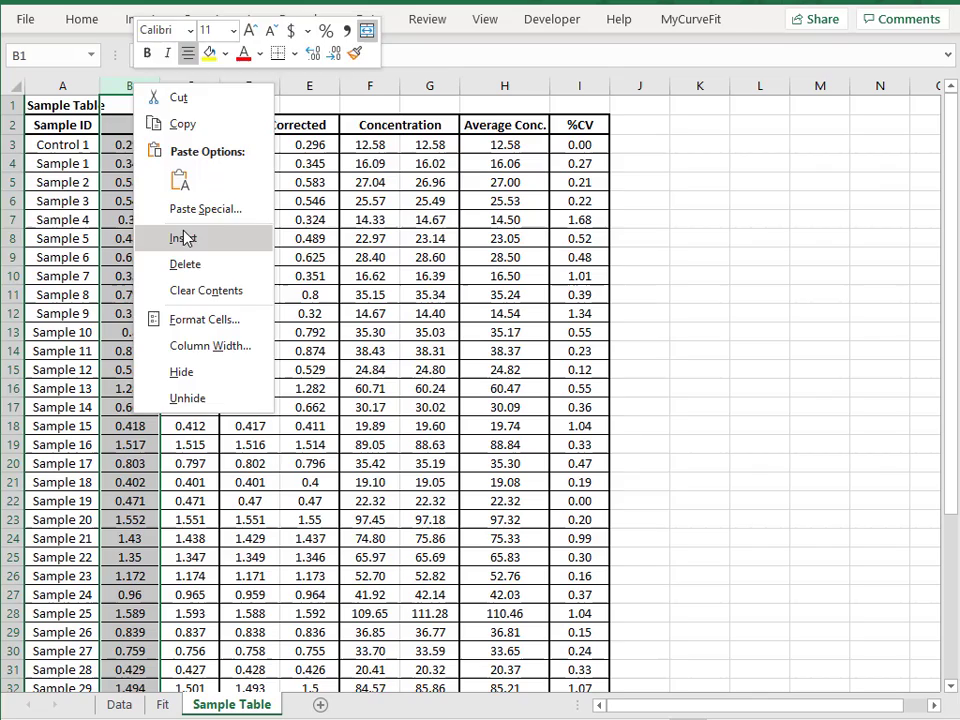
left_click(186, 238)
left_click(140, 125)
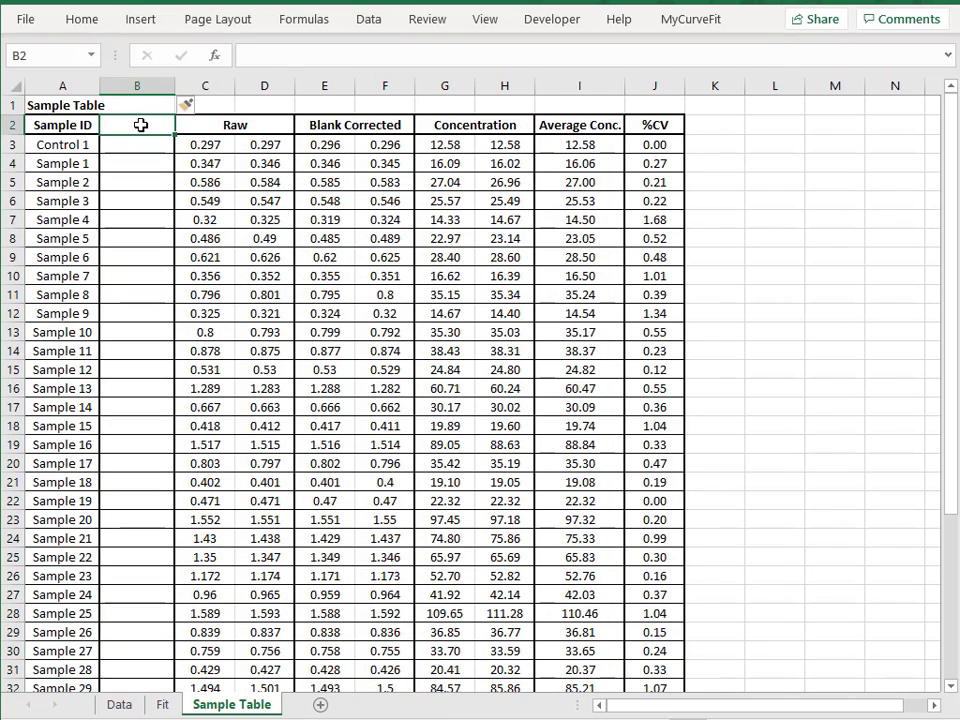
type("Dil. Factors")
key("Return")
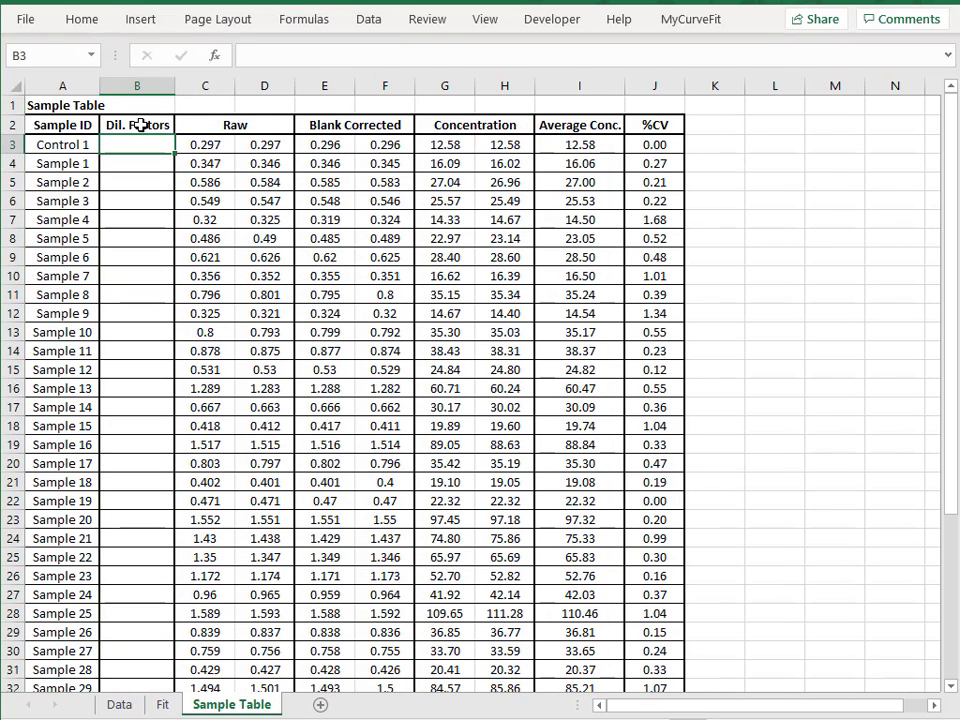
type("1 5 10 20 50")
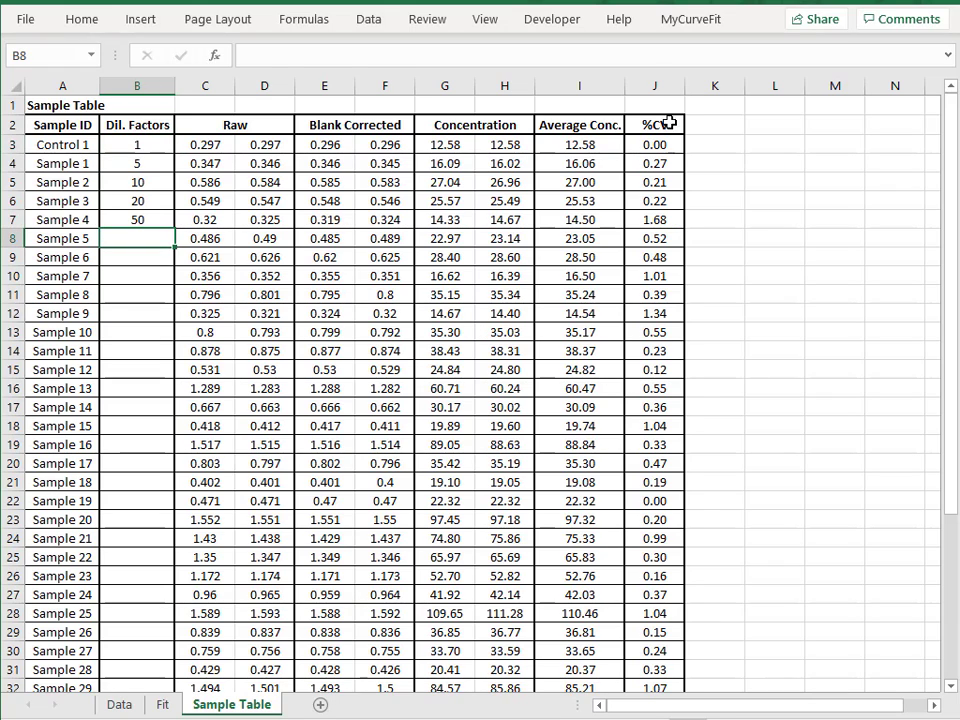
Insert a new column before %CV and head it "Conc. x DF" in J2
left_click(666, 85)
right_click(668, 86)
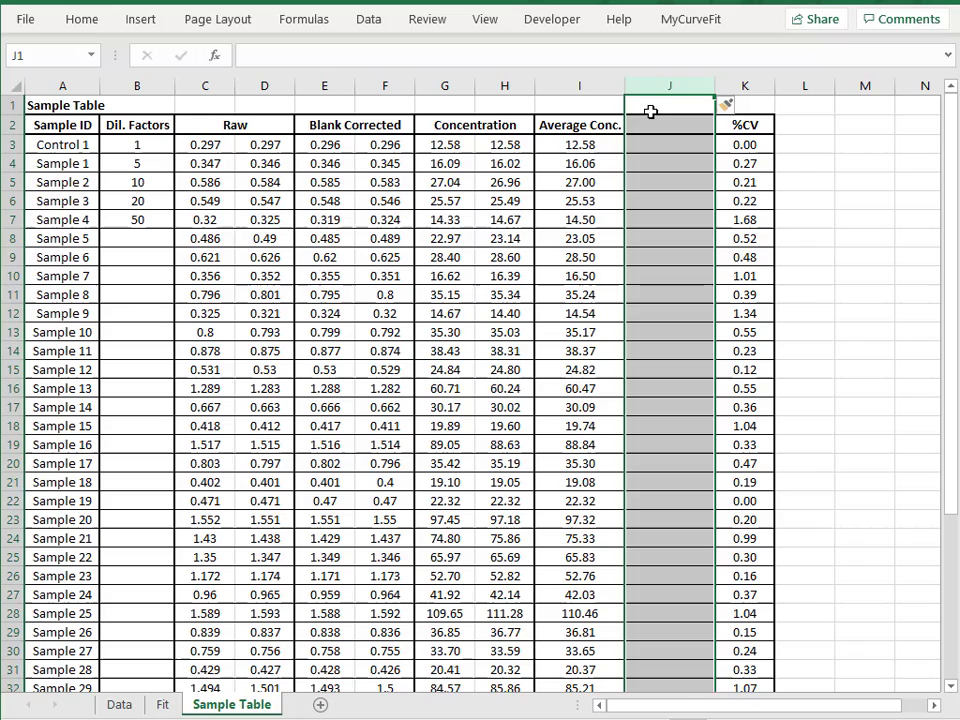
left_click(656, 120)
type("Conc")
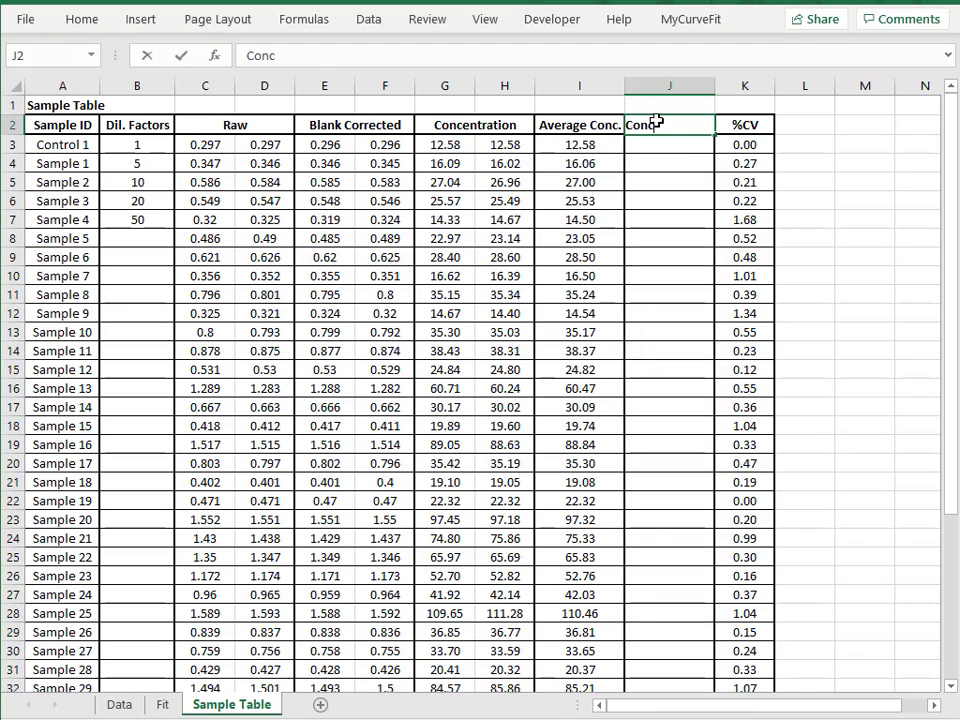
type(". x DF")
key("Return")
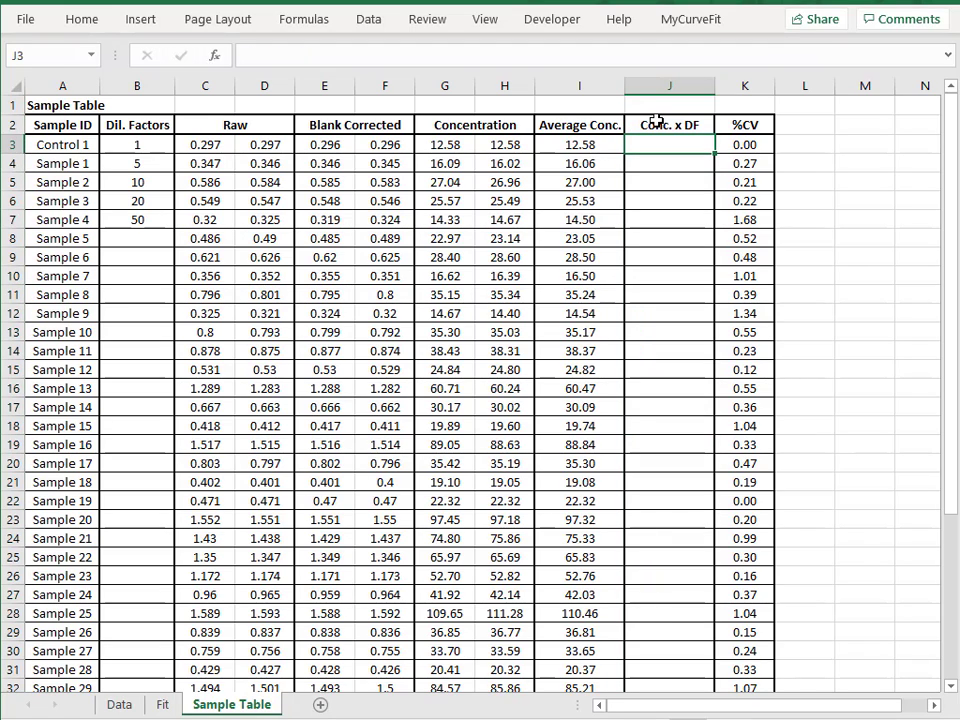
Enter =I3*B3 in J3 to multiply the average concentration by the dilution factor, and fill it down to J7
type("=")
left_click(589, 144)
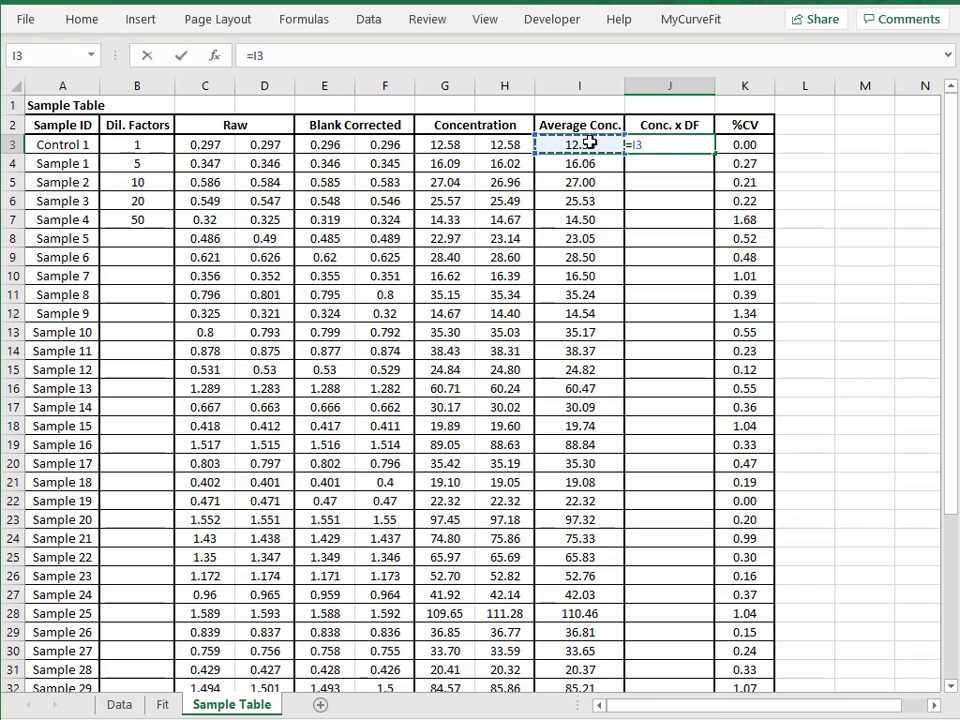
type("*")
left_click(145, 143)
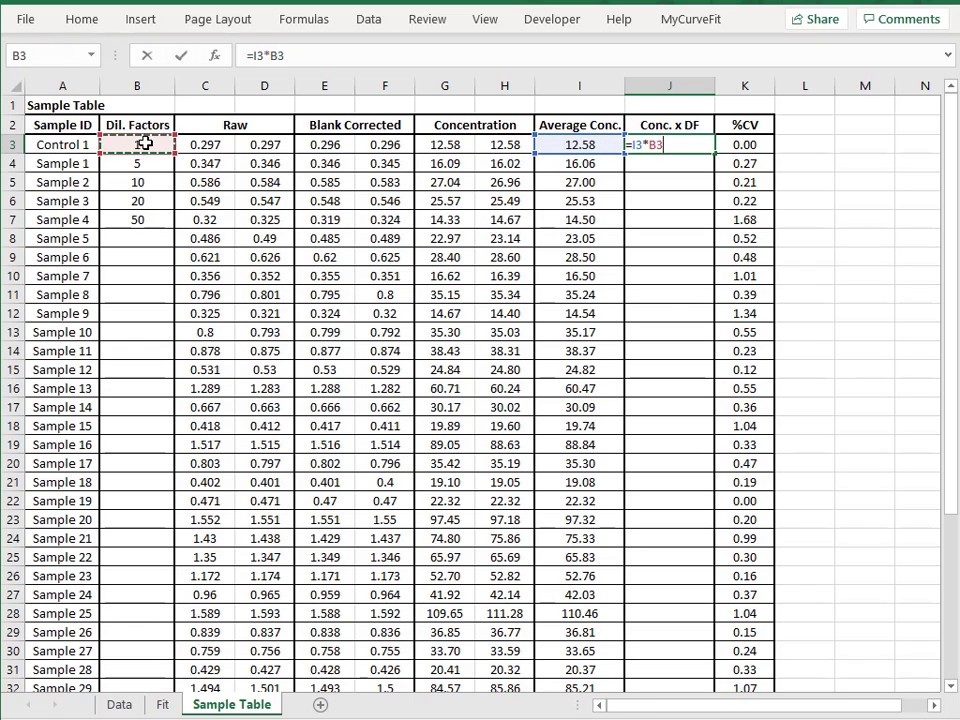
key("Return")
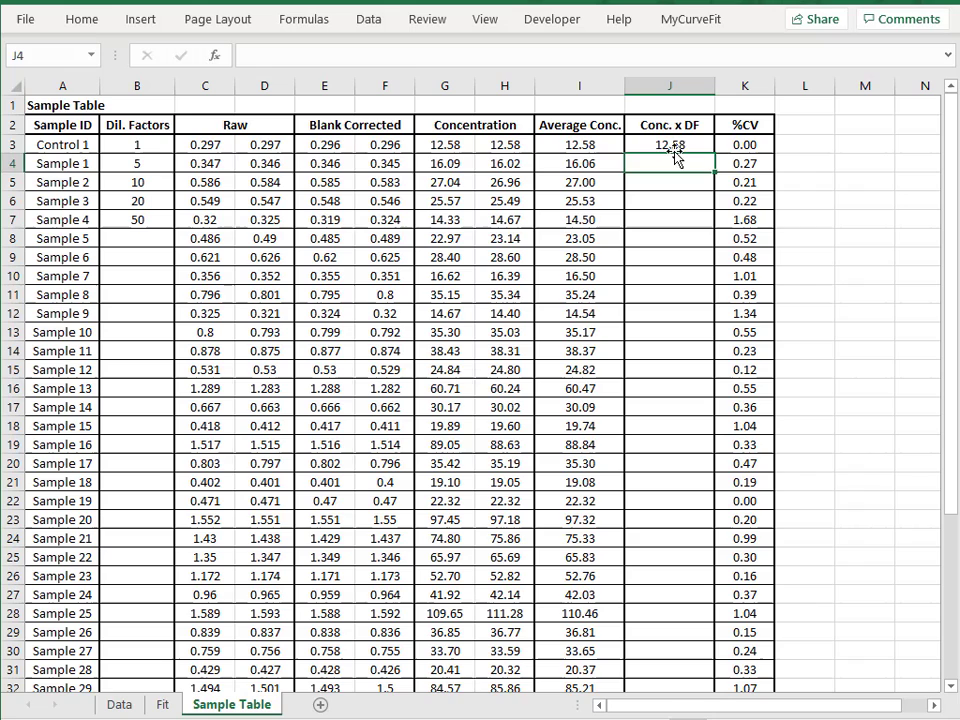
left_click(680, 148)
left_click_drag(718, 156, 716, 240)
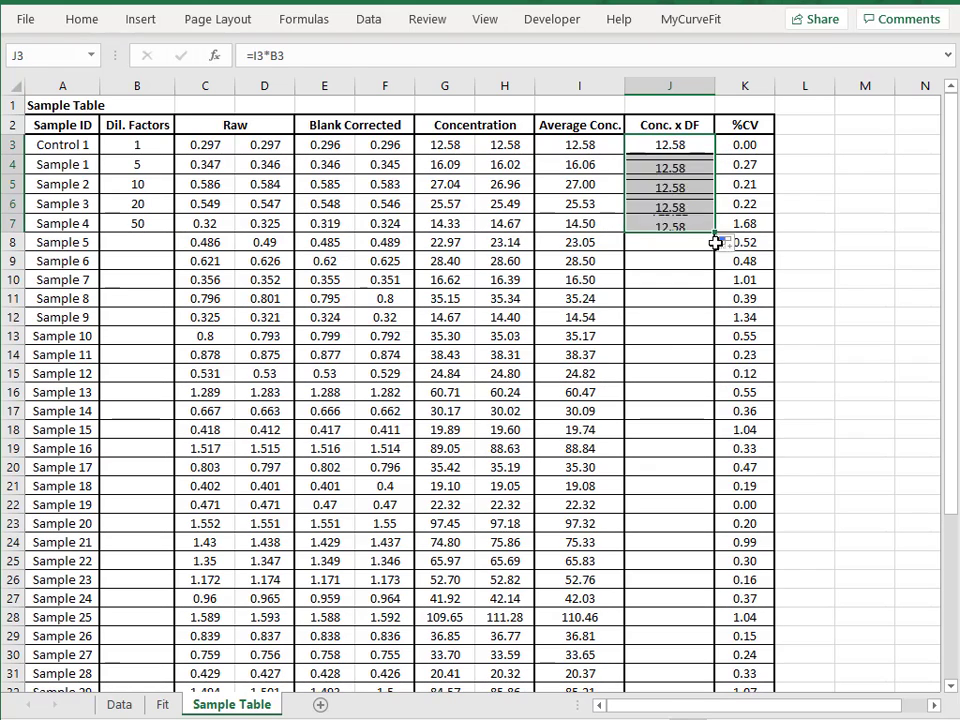
left_click(642, 329)
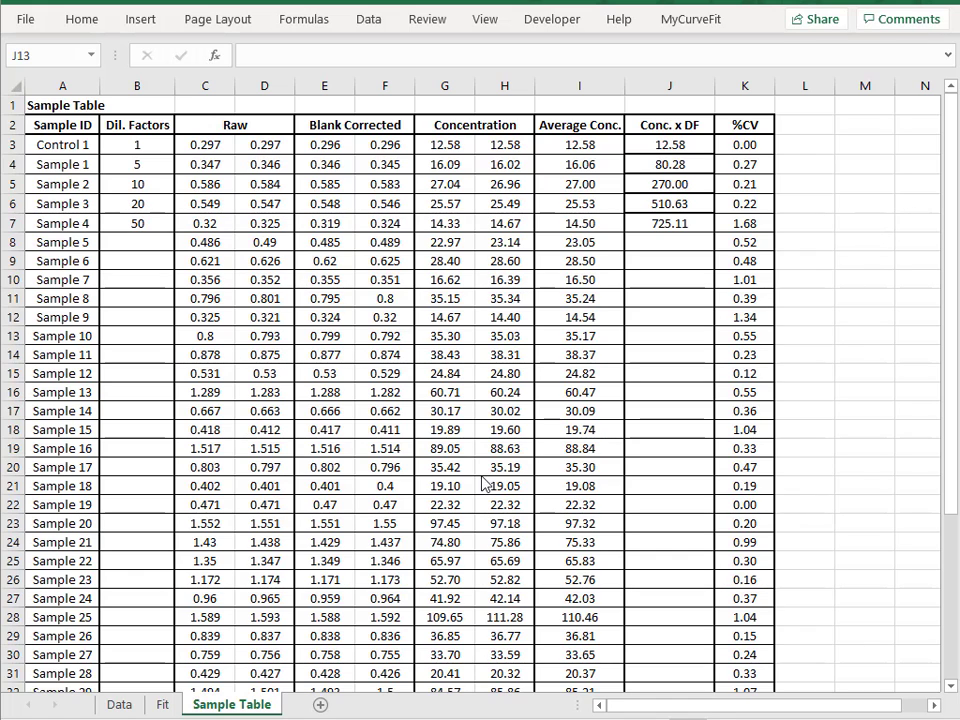
Replace the Data sheet's Raw readings in B15:M22 with A4:L11 copied from Book3, and check the updated Fit and Sample Table sheets
key("alt+Tab")
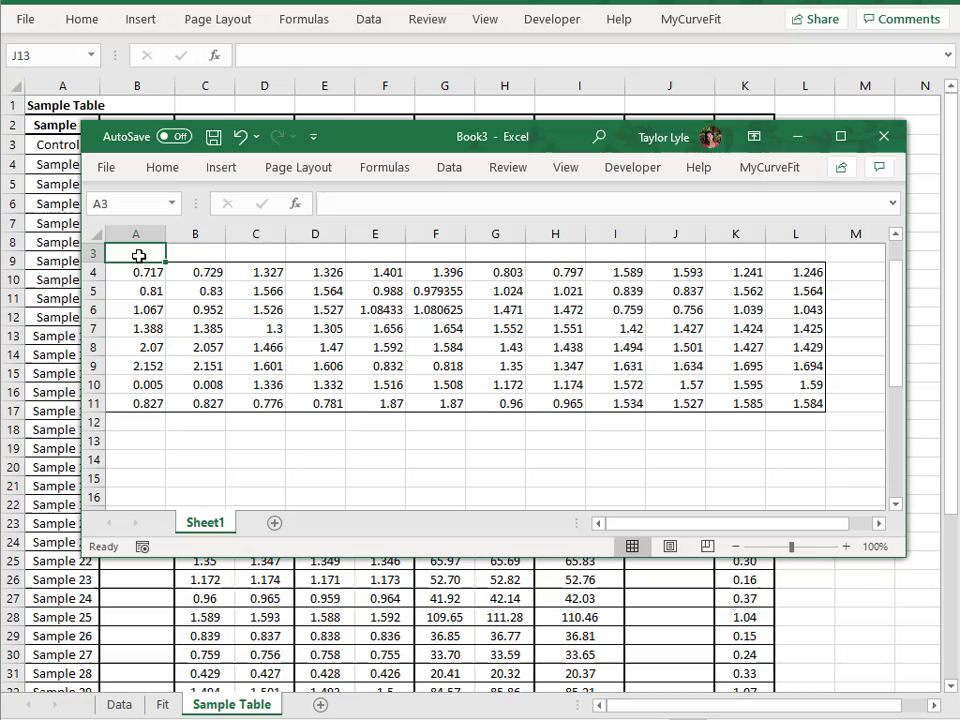
left_click_drag(140, 271, 789, 401)
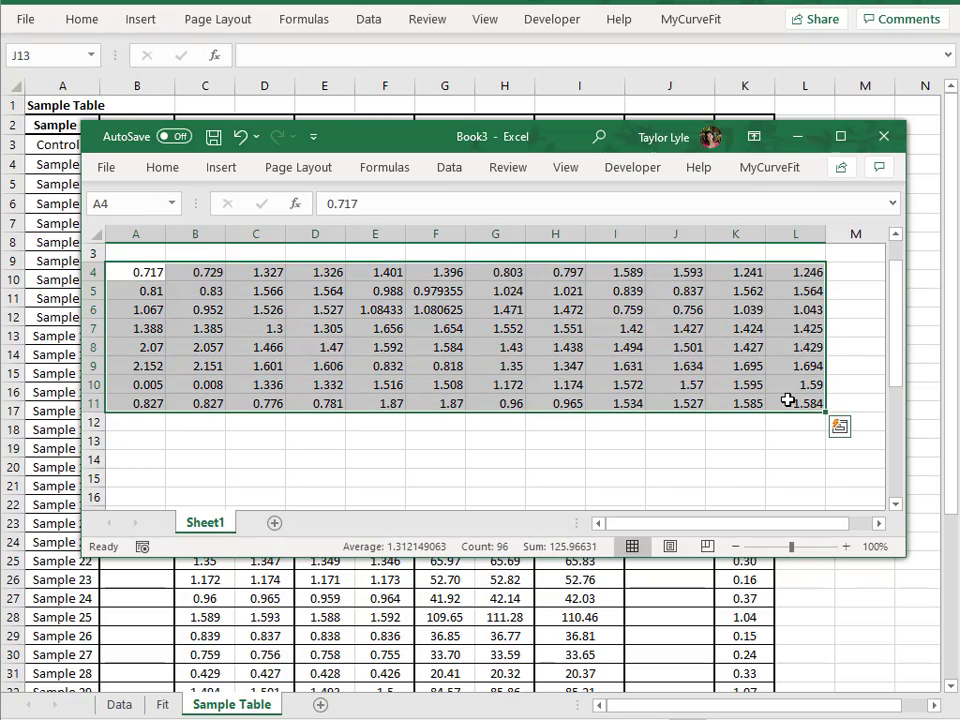
key("ctrl+c")
key("alt+Tab")
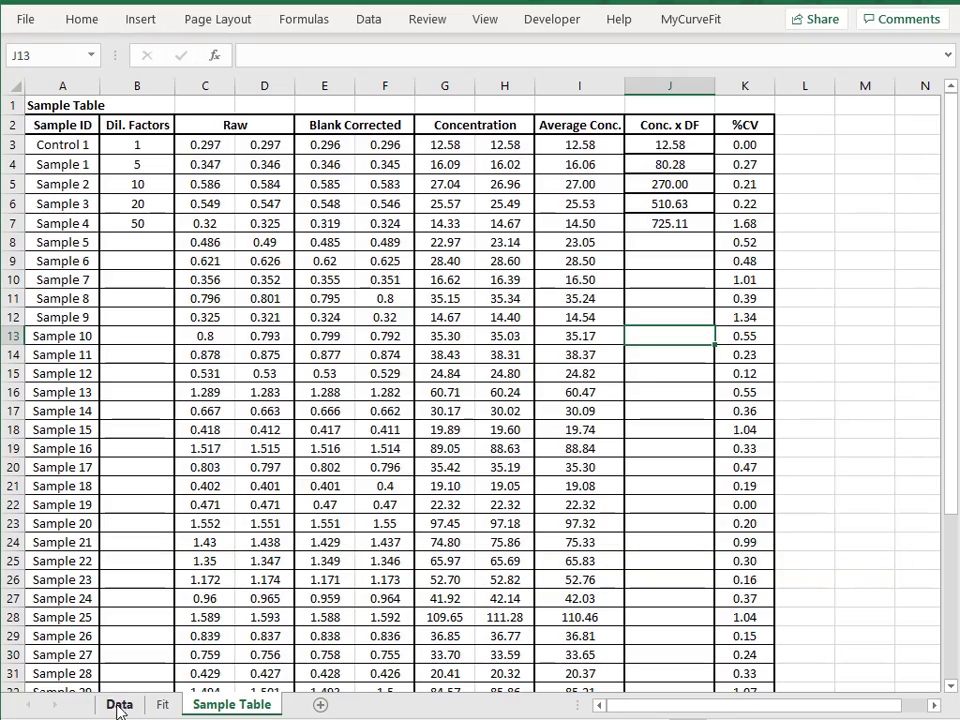
left_click(119, 705)
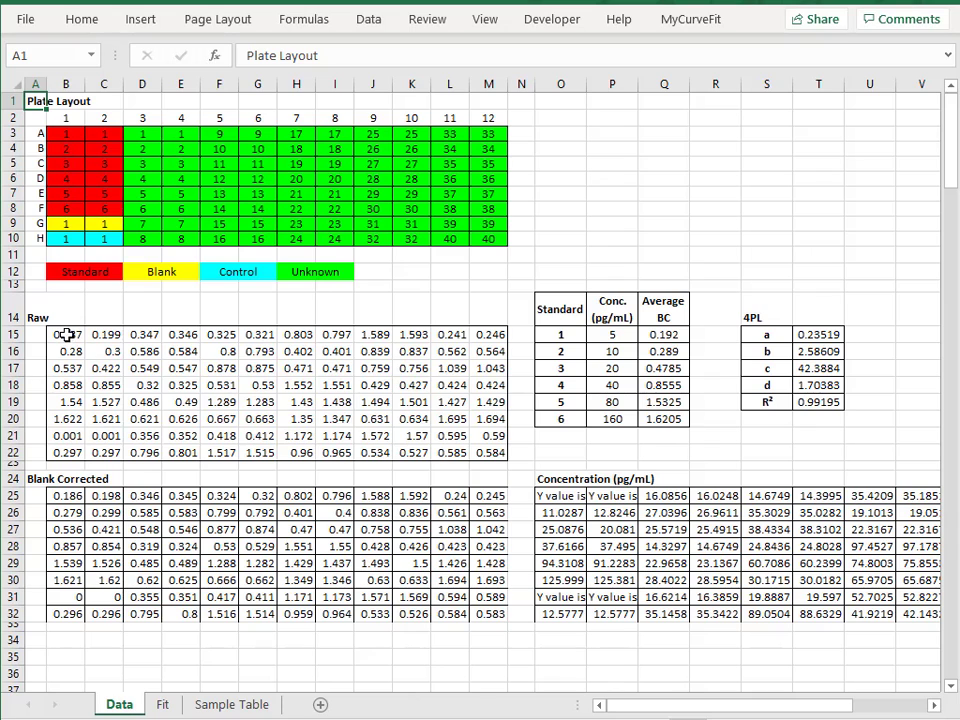
left_click_drag(66, 334, 478, 453)
key("ctrl+v")
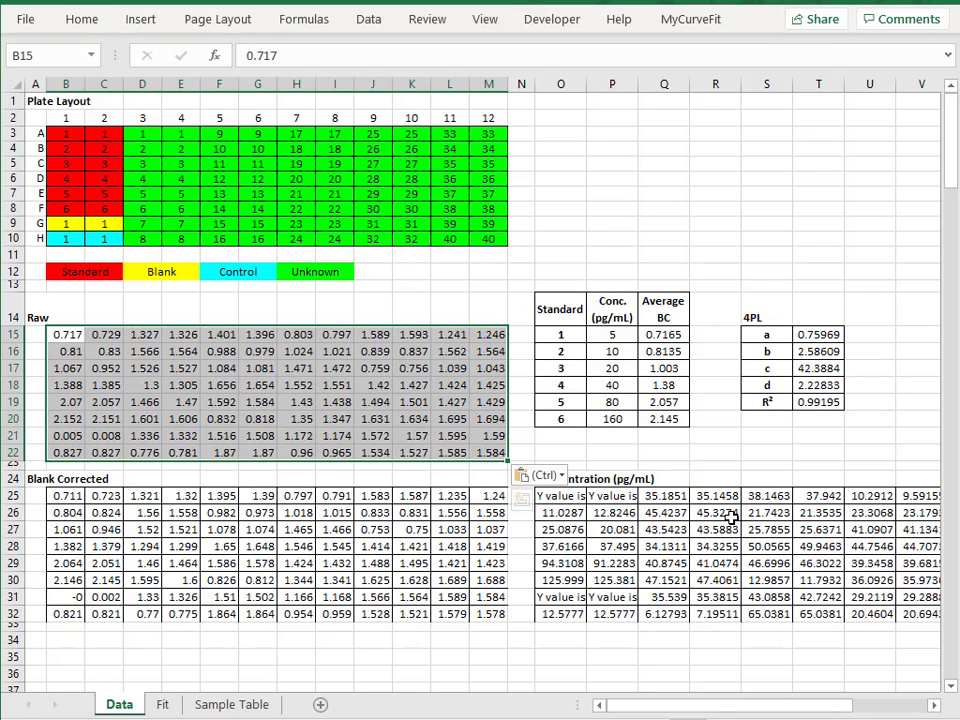
left_click(163, 705)
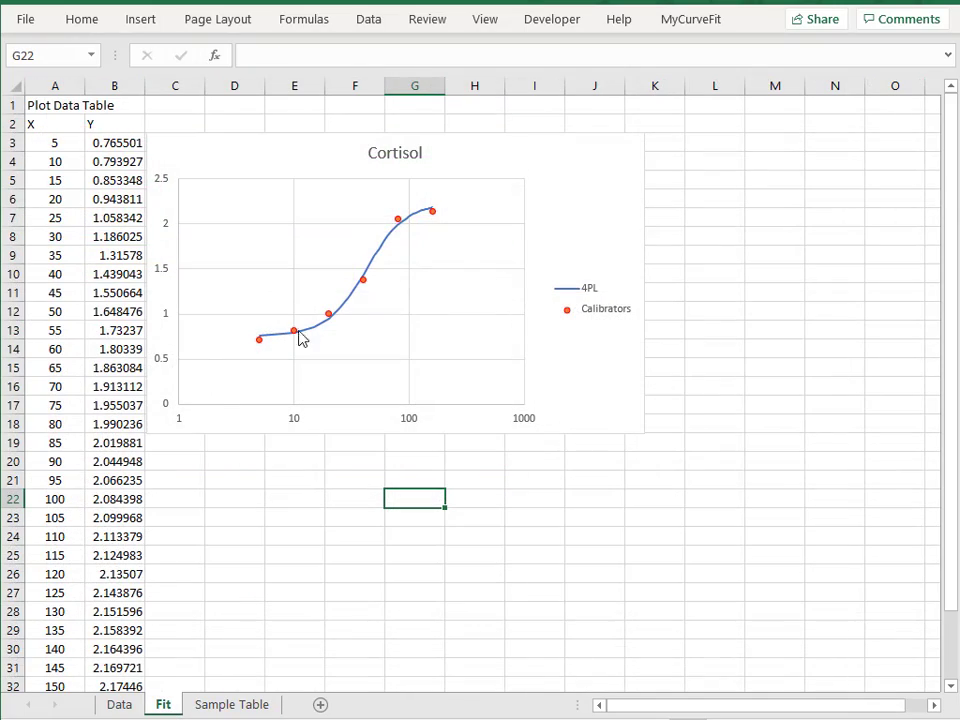
left_click(230, 705)
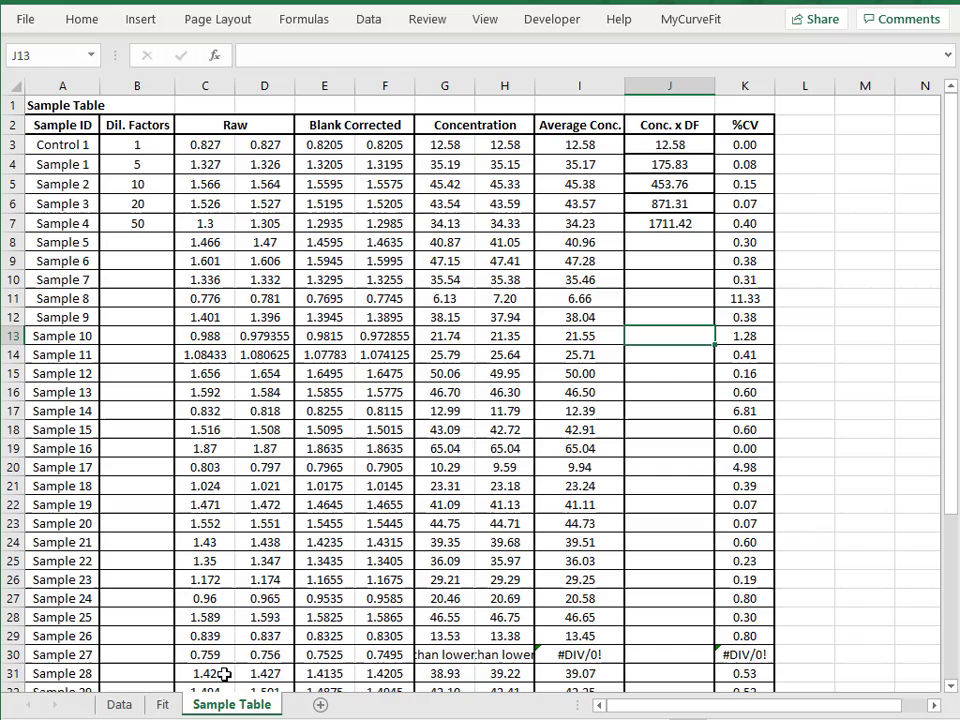